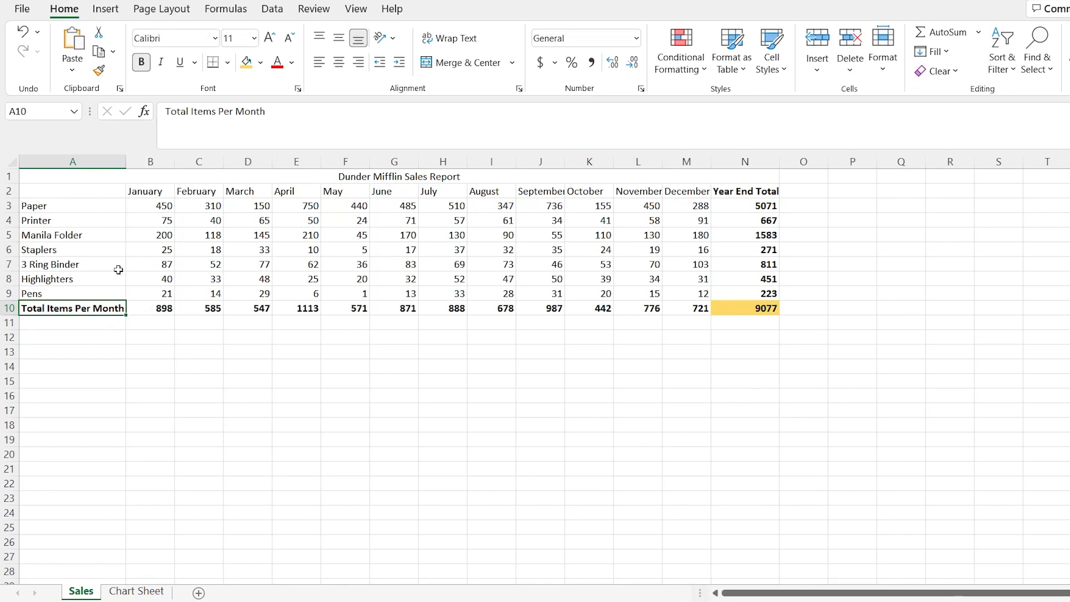
Examine the Year End Total formula for Paper and look at the Chart Sheet before returning to the Sales sheet.
{"action": "left_click", "coordinate": [747, 209]}
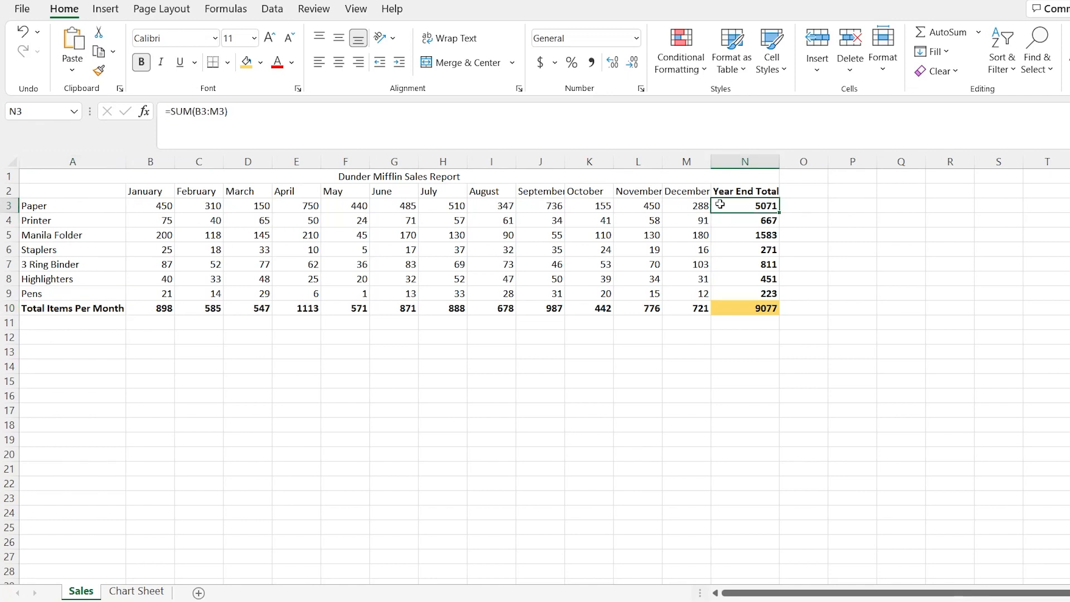
{"action": "left_click", "coordinate": [533, 371]}
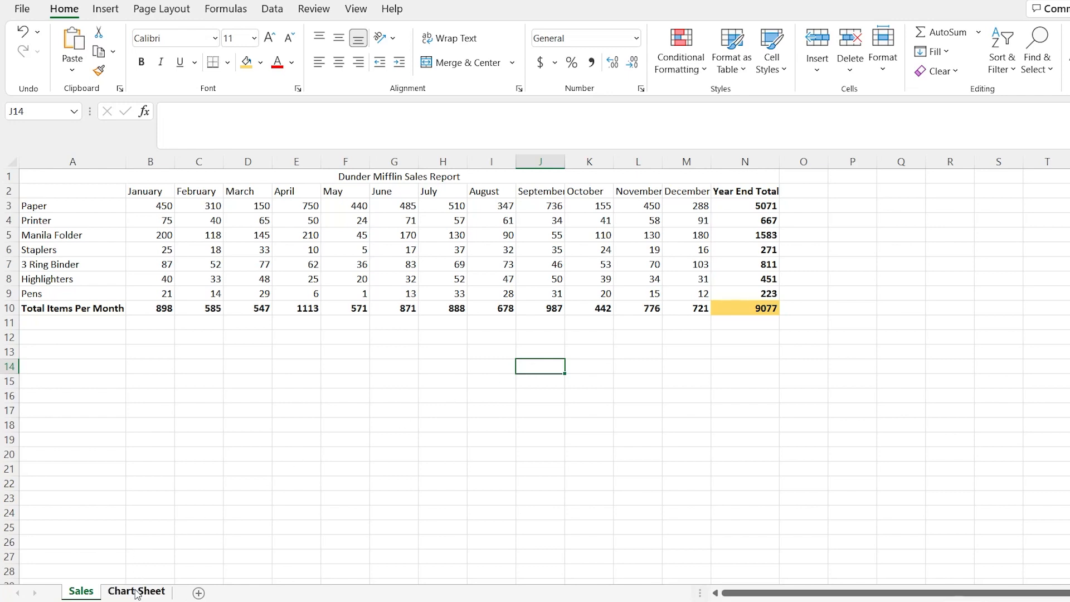
{"action": "left_click", "coordinate": [136, 589]}
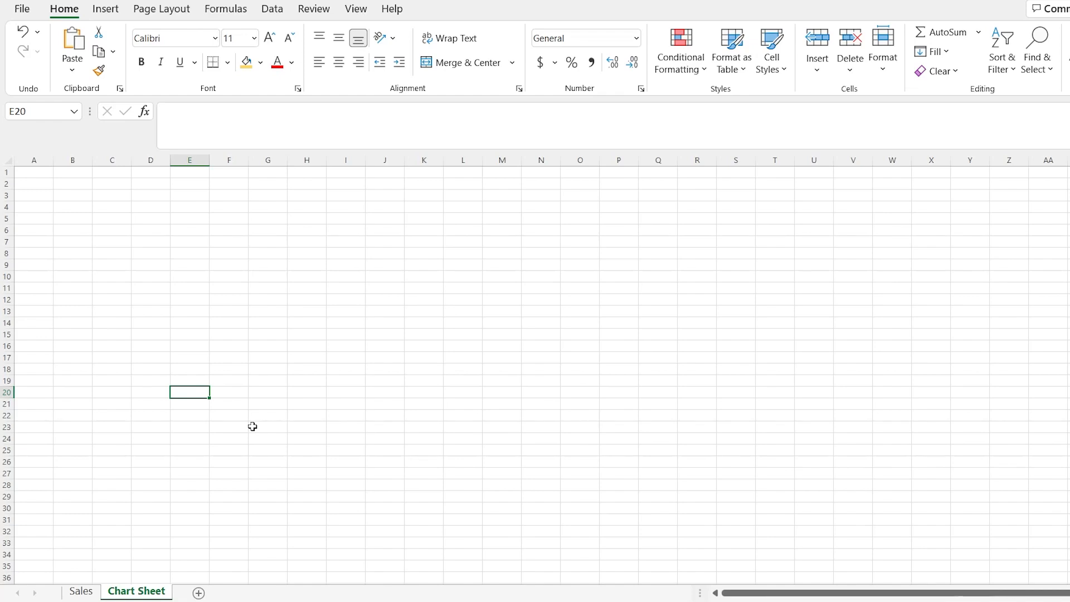
{"action": "left_click", "coordinate": [83, 592]}
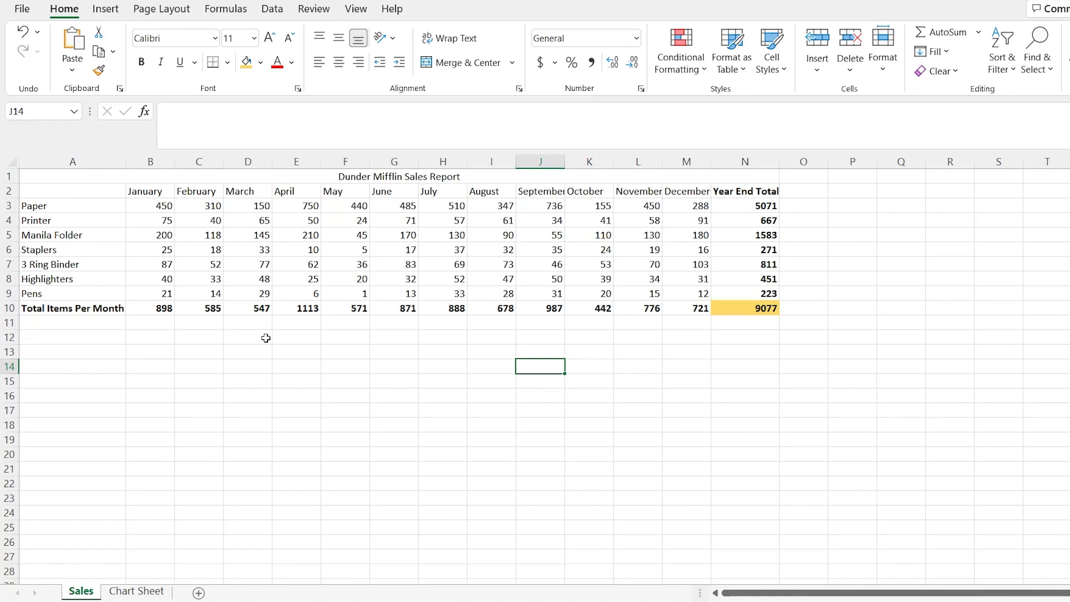
Insert a 2-D clustered column chart from the sales data in A2:N10 and place it just below the table.
{"action": "left_click_drag", "start_coordinate": [91, 190], "coordinate": [733, 310]}
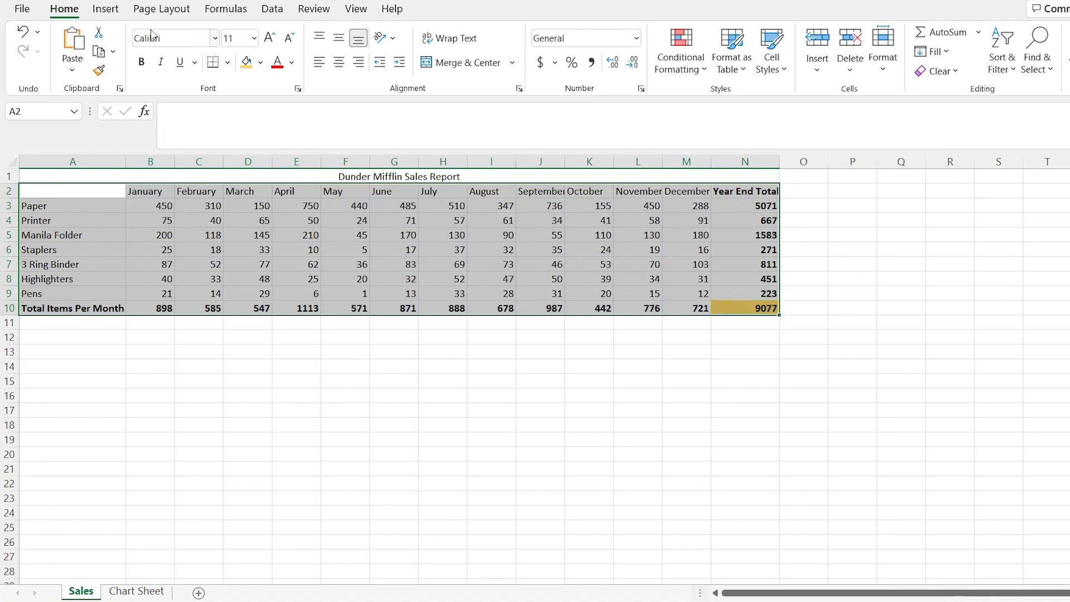
{"action": "left_click", "coordinate": [109, 12]}
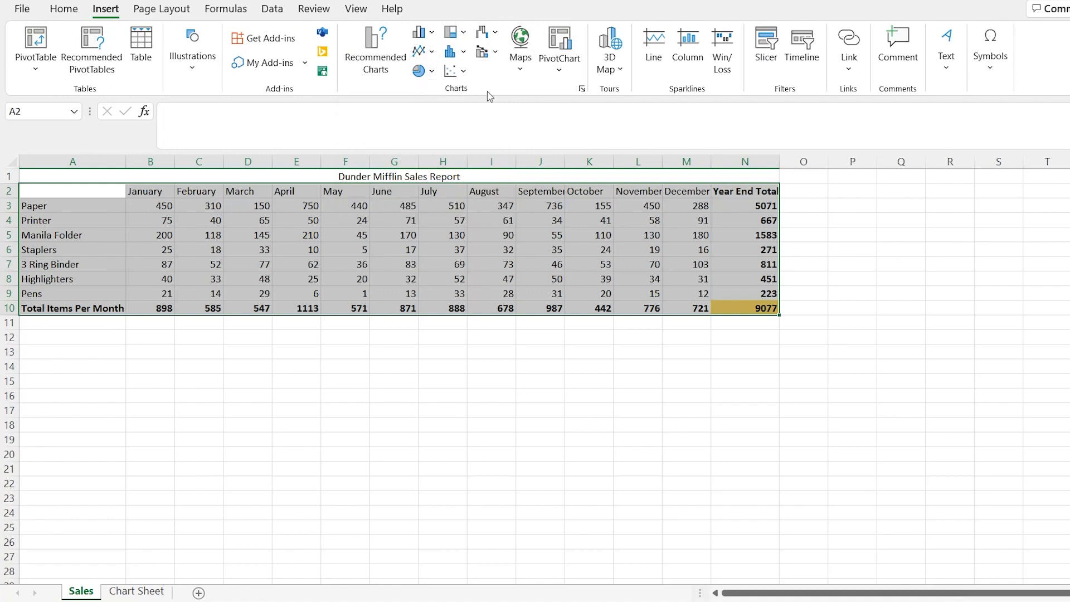
{"action": "left_click", "coordinate": [433, 35]}
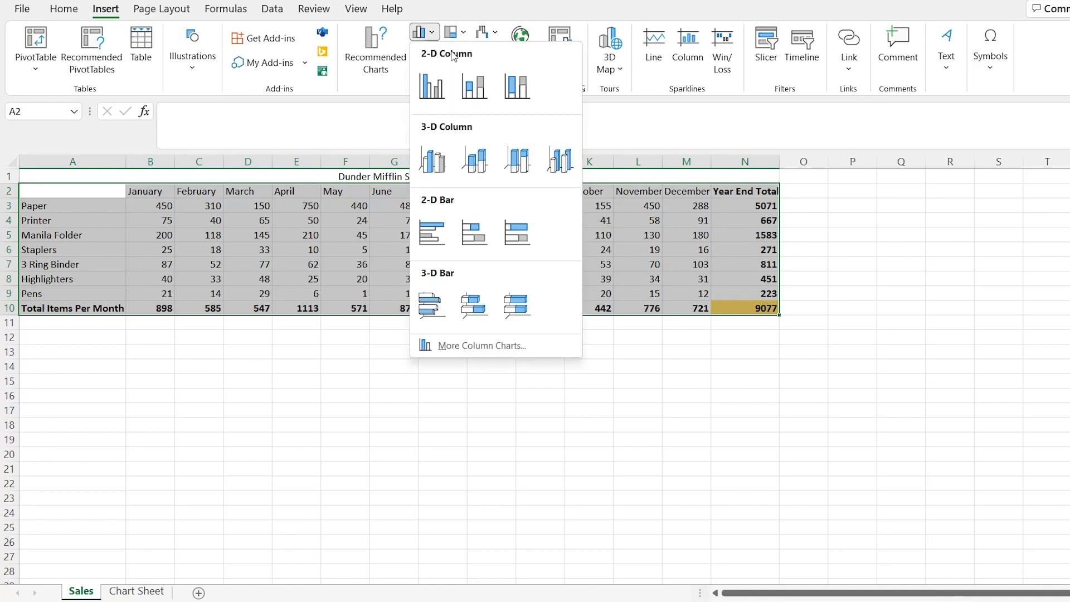
{"action": "left_click", "coordinate": [432, 85]}
{"action": "left_click_drag", "start_coordinate": [467, 281], "coordinate": [324, 339]}
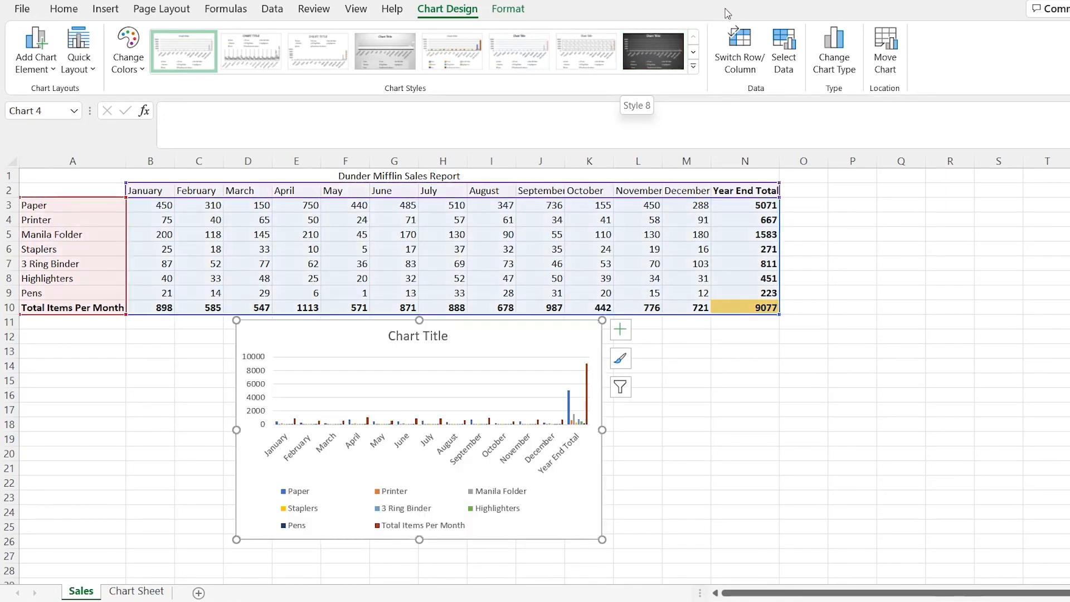
Swap the chart's rows and columns, swap them back, and look at its data source settings without changing them.
{"action": "left_click", "coordinate": [741, 53]}
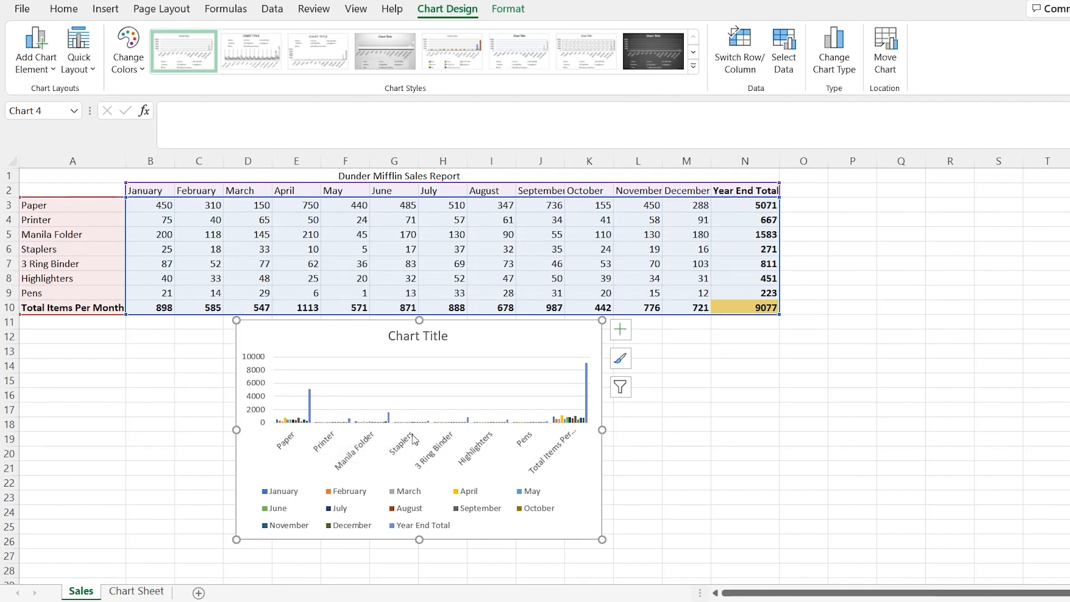
{"action": "left_click", "coordinate": [747, 62]}
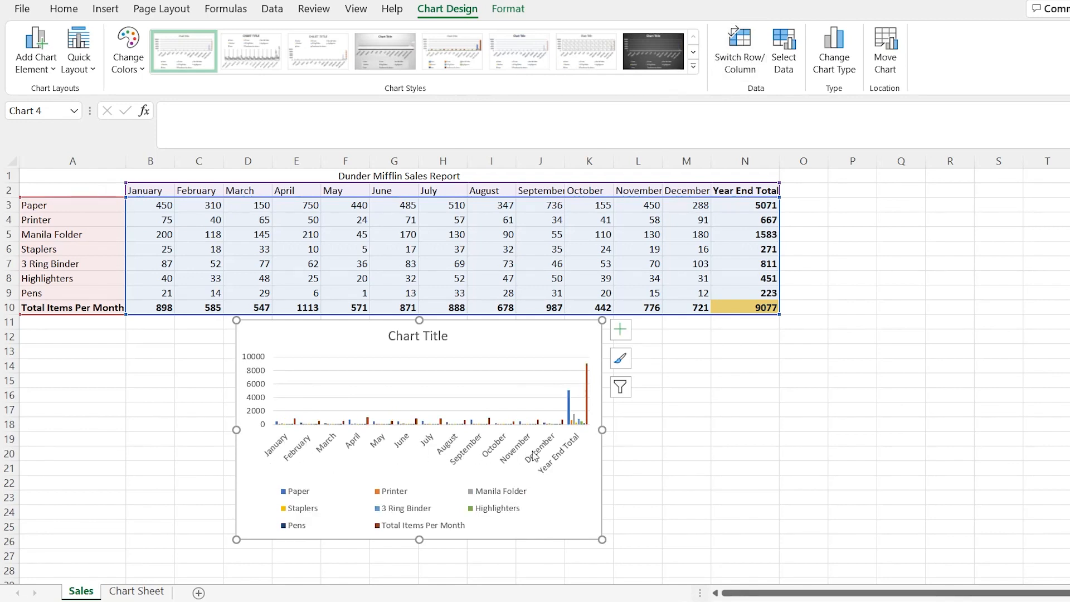
{"action": "left_click", "coordinate": [780, 48]}
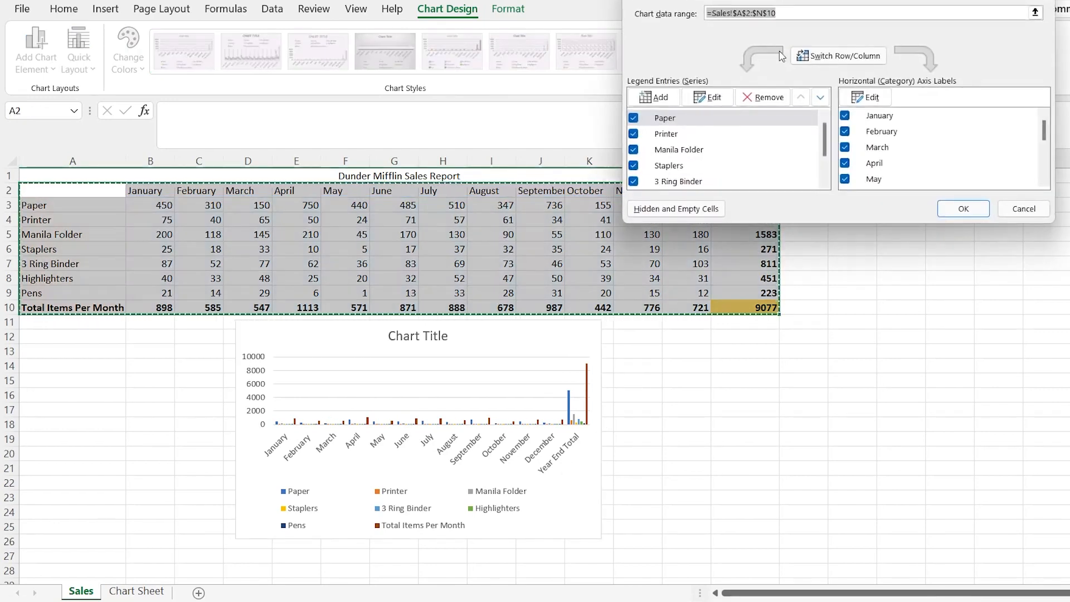
{"action": "left_click", "coordinate": [1041, 213]}
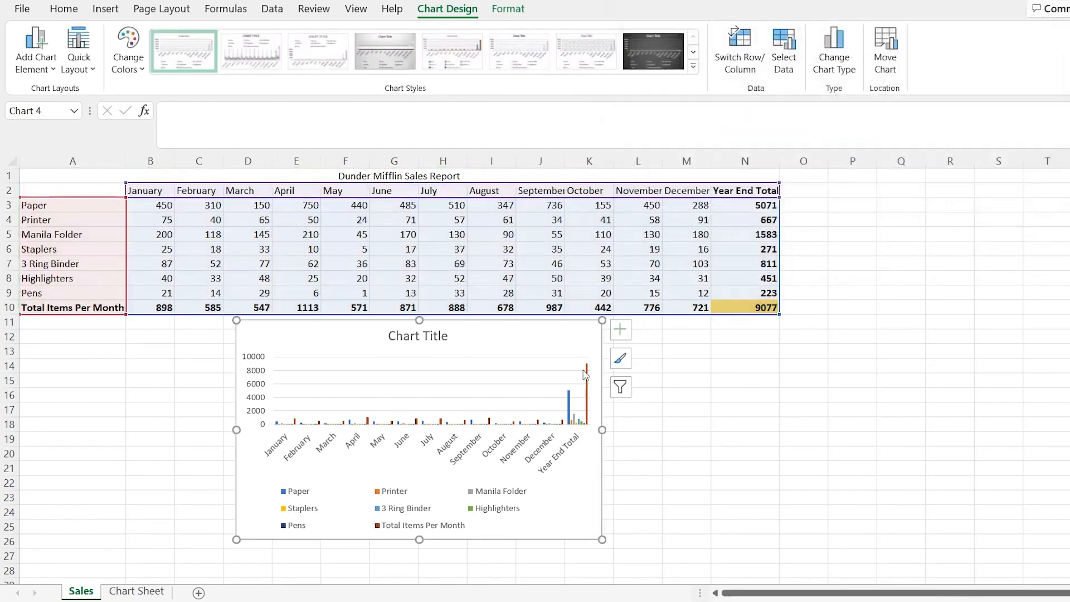
Filter the Total Items Per Month series and the Year End Total category out of the chart.
{"action": "left_click", "coordinate": [617, 391]}
{"action": "scroll", "coordinate": [734, 376], "scroll_direction": "down", "scroll_amount": 3}
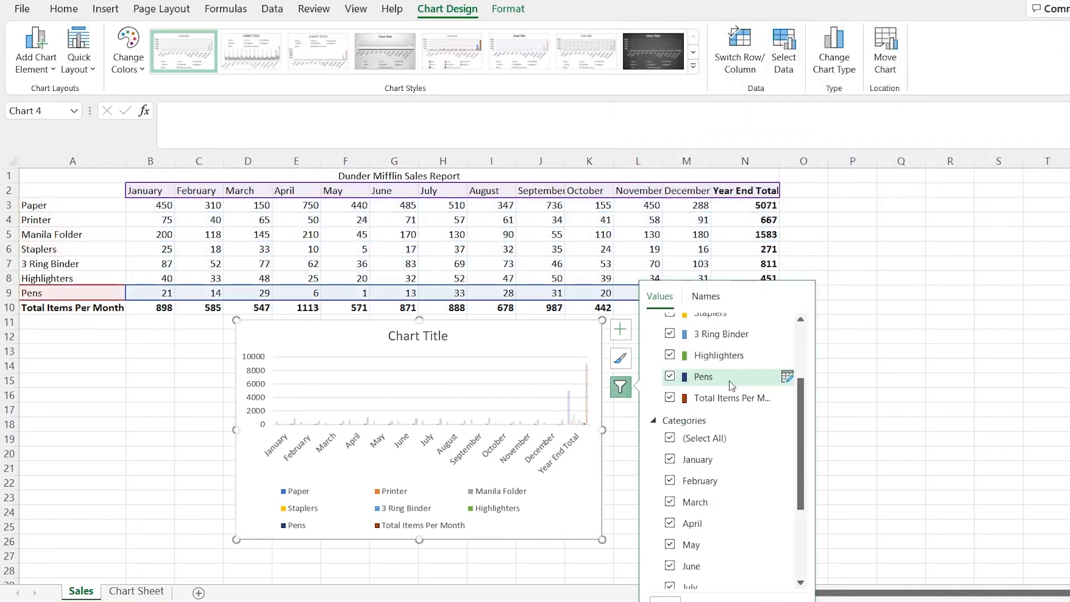
{"action": "scroll", "coordinate": [704, 568], "scroll_direction": "up", "scroll_amount": 4}
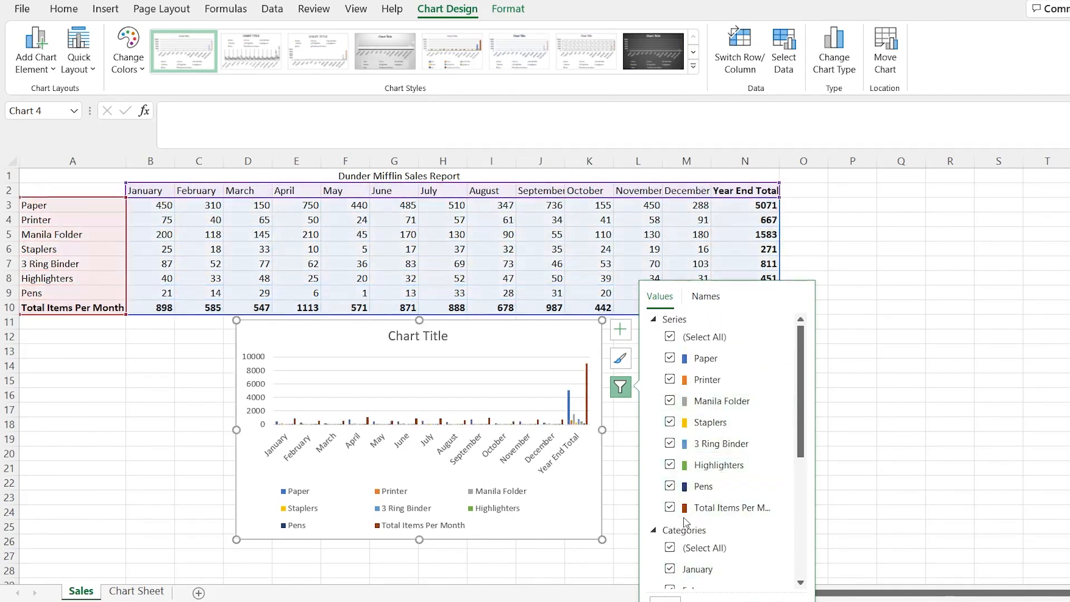
{"action": "left_click", "coordinate": [670, 508]}
{"action": "scroll", "coordinate": [705, 449], "scroll_direction": "down", "scroll_amount": 4}
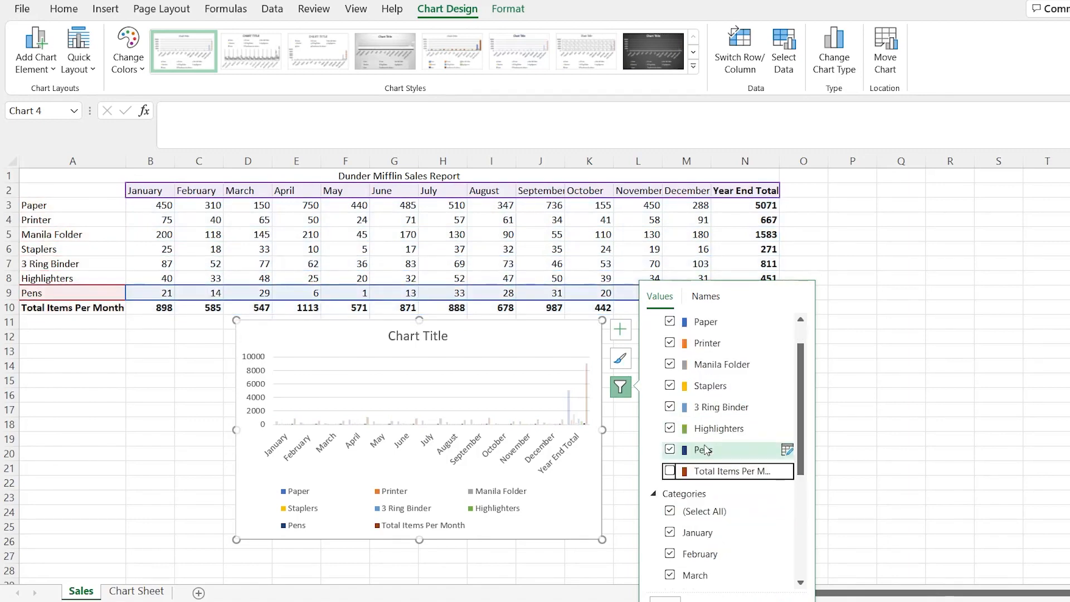
{"action": "left_click", "coordinate": [671, 577]}
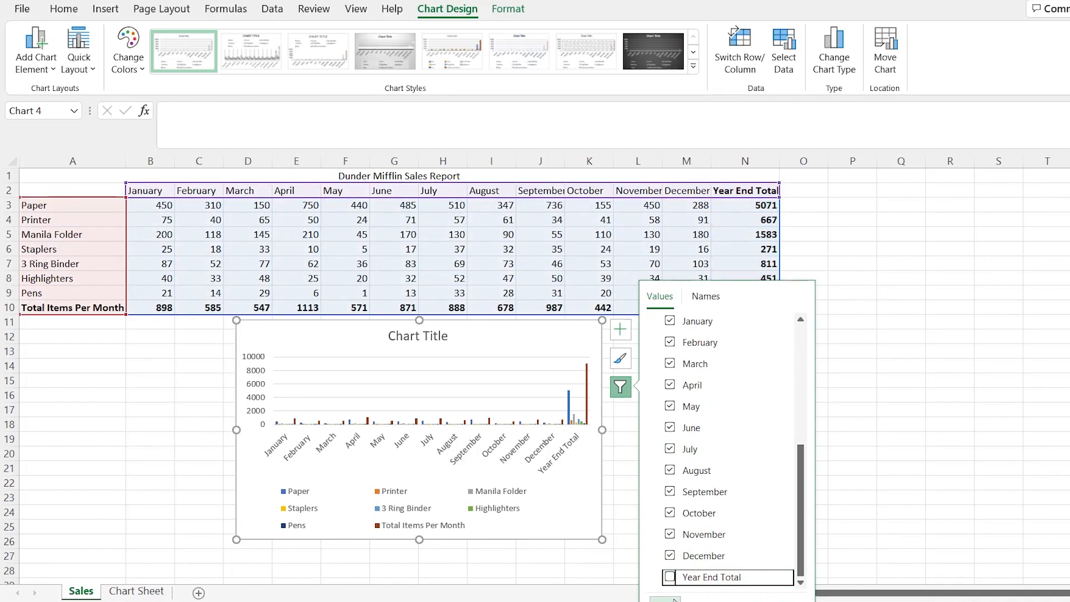
{"action": "left_click", "coordinate": [665, 599]}
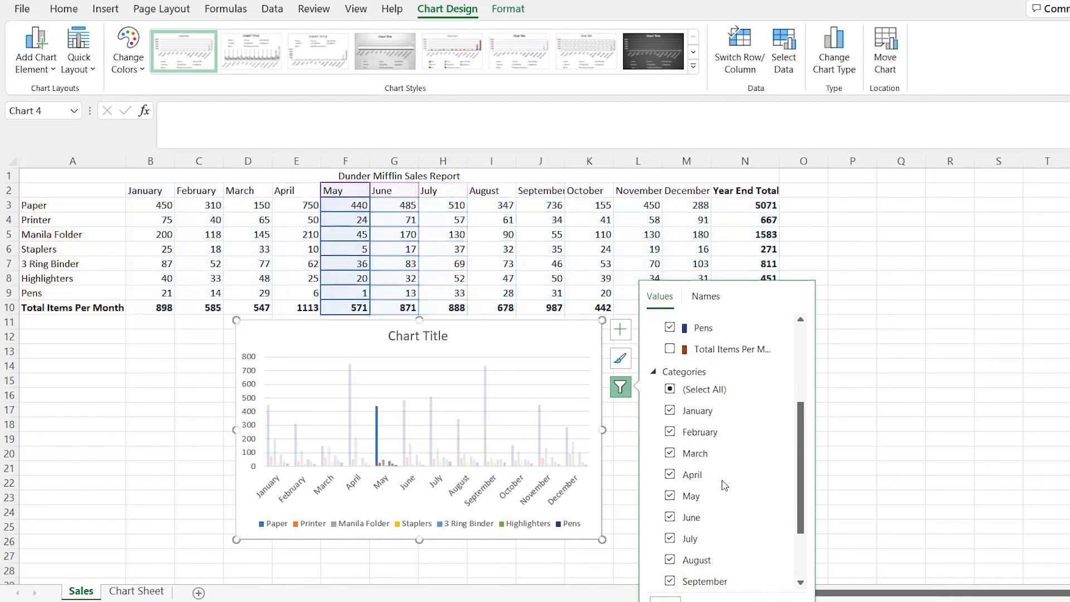
{"action": "left_click", "coordinate": [622, 397]}
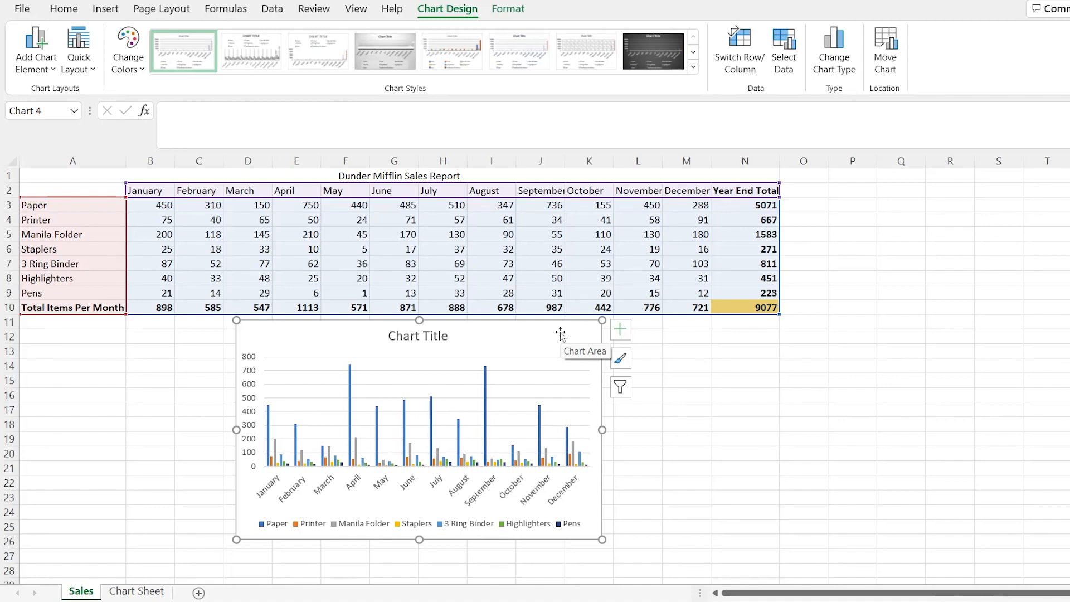
Change the chart title to "Products Sold Per Month".
{"action": "double_click", "coordinate": [428, 336]}
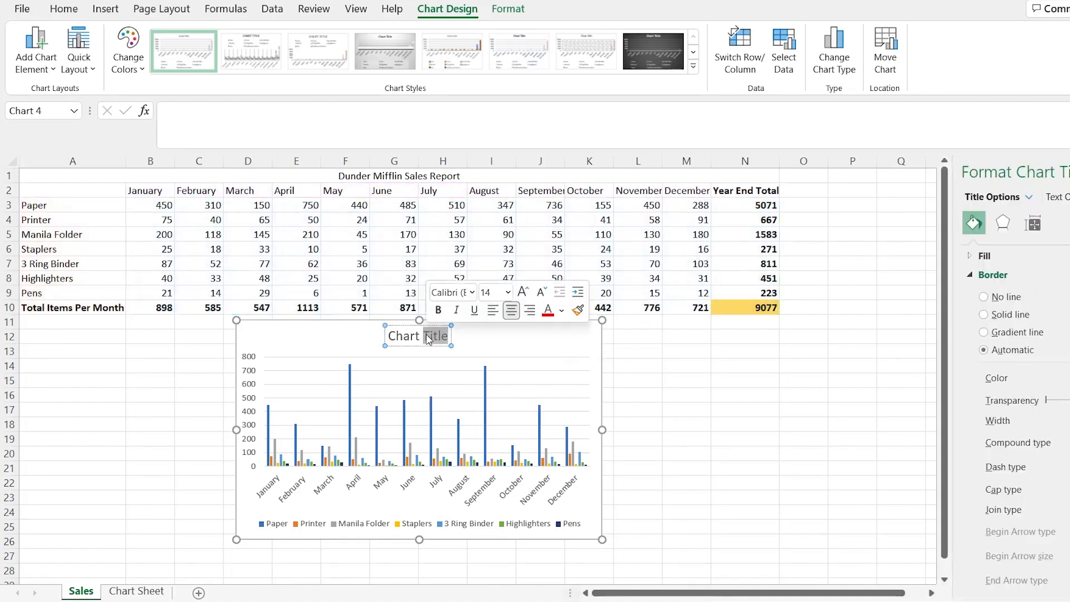
{"action": "left_click", "coordinate": [426, 336]}
{"action": "left_click_drag", "start_coordinate": [448, 335], "coordinate": [388, 336]}
{"action": "type", "text": "Products Sold Per Month"}
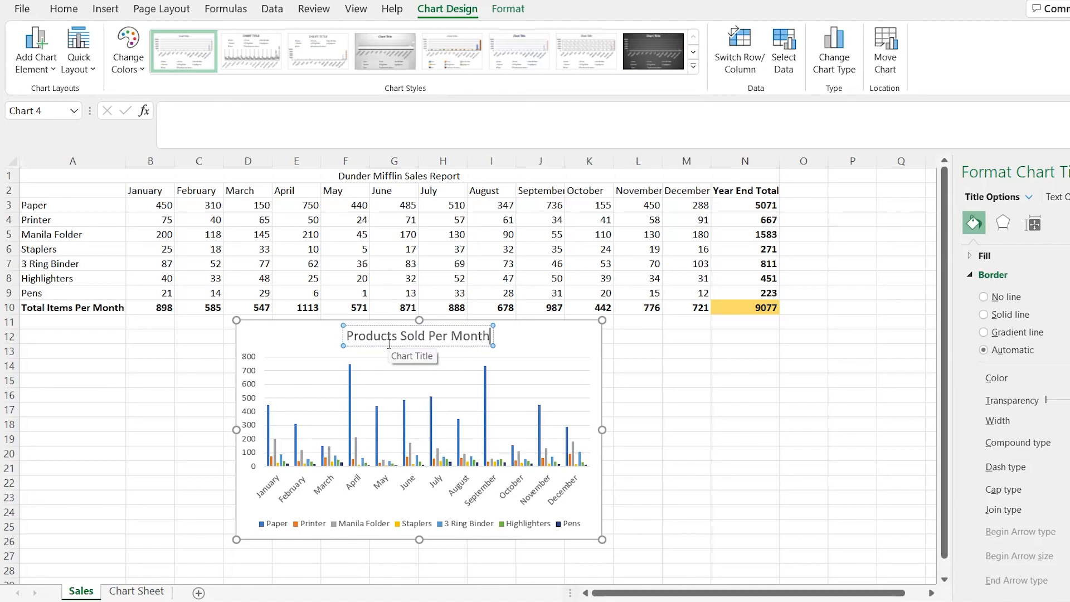
{"action": "left_click", "coordinate": [526, 338]}
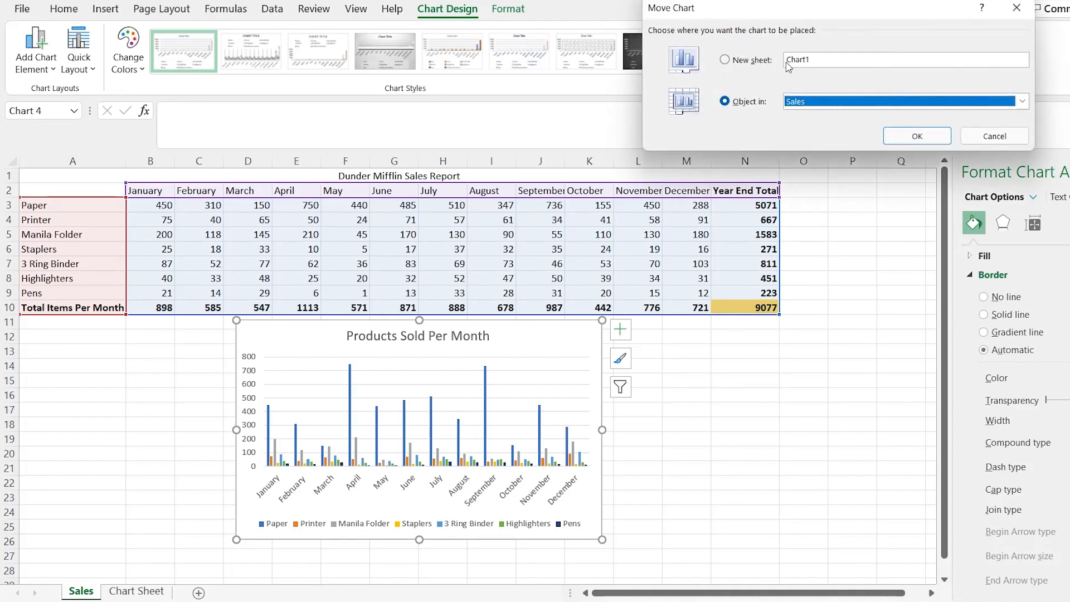
{"action": "left_click", "coordinate": [1022, 100]}
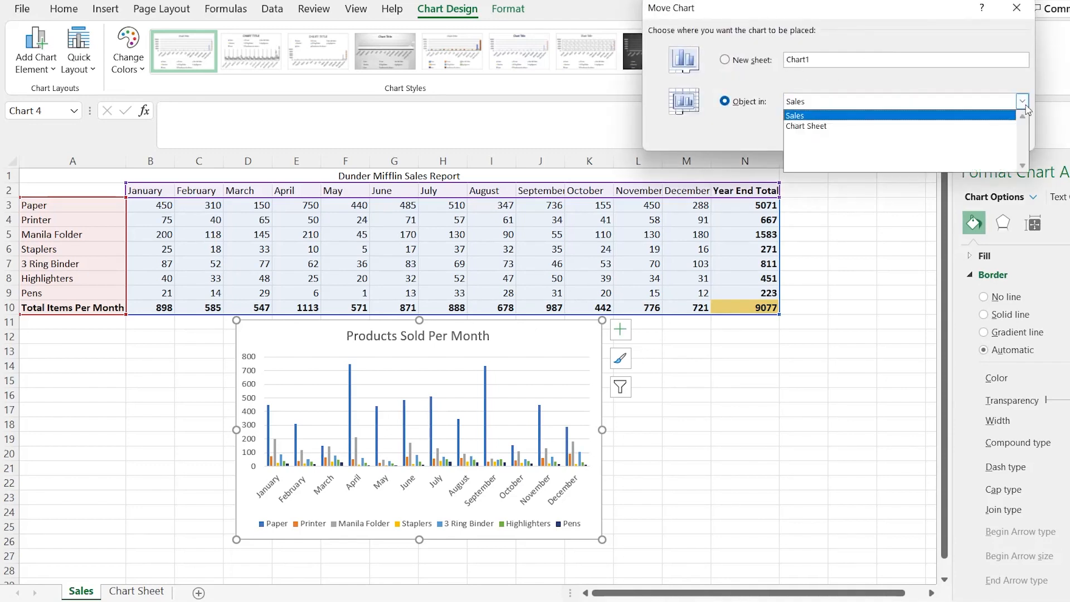
{"action": "left_click", "coordinate": [967, 90]}
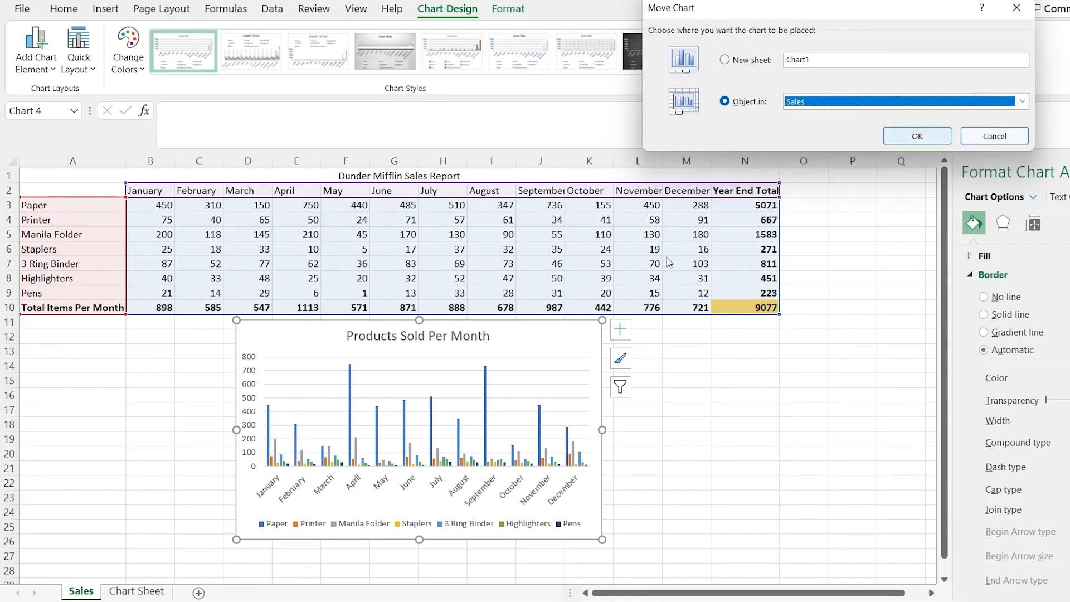
{"action": "key", "text": "Tab"}
{"action": "key", "text": "Tab"}
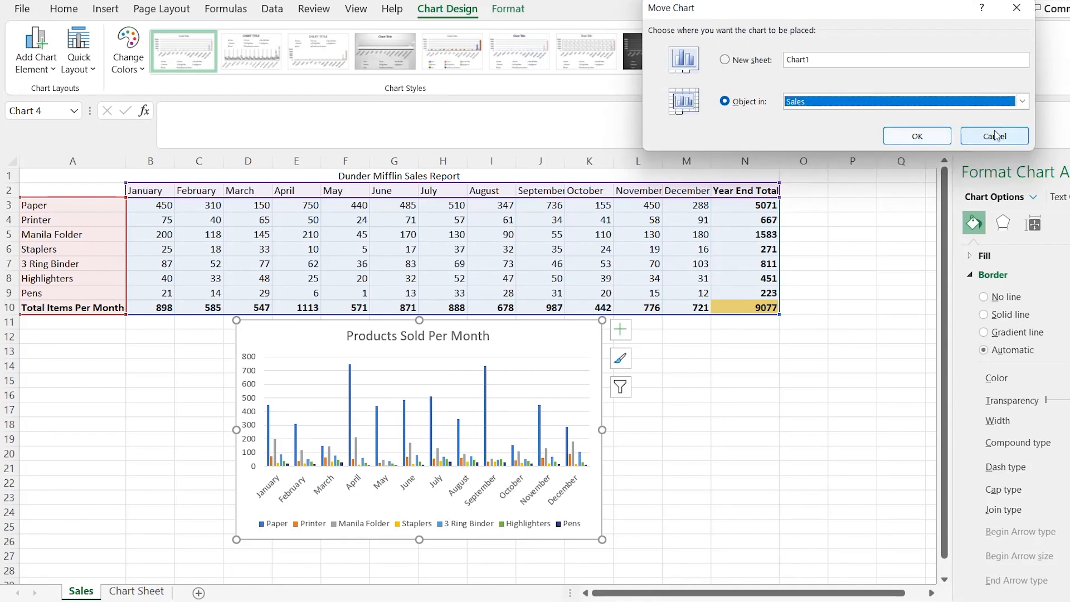
{"action": "key", "text": "Return"}
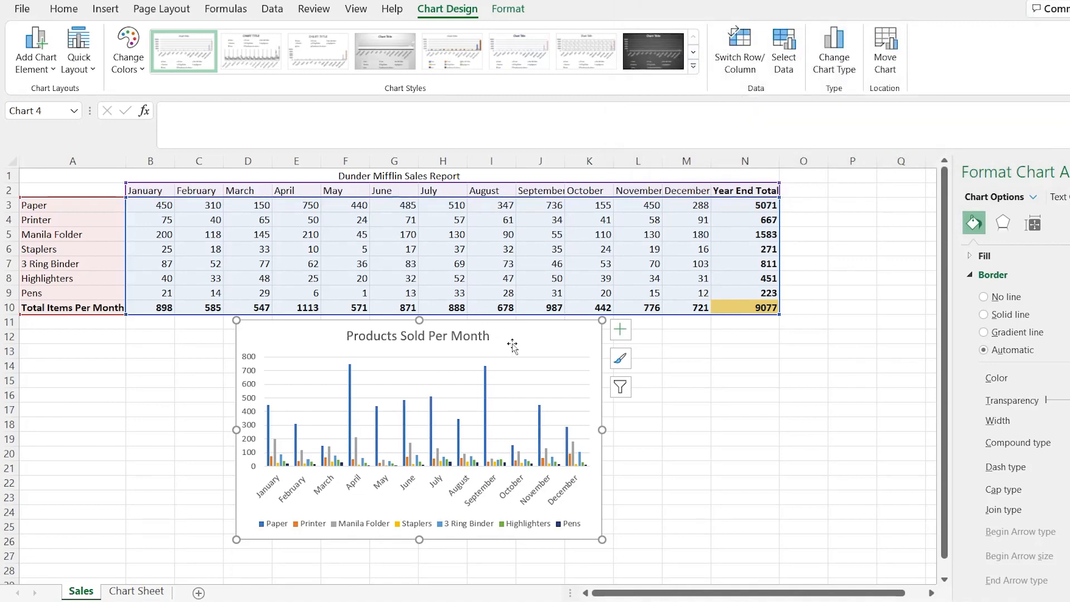
Paste a copy of the Products Sold Per Month chart into the Chart Sheet and position its upper-left corner at cell B2.
{"action": "left_click", "coordinate": [136, 591]}
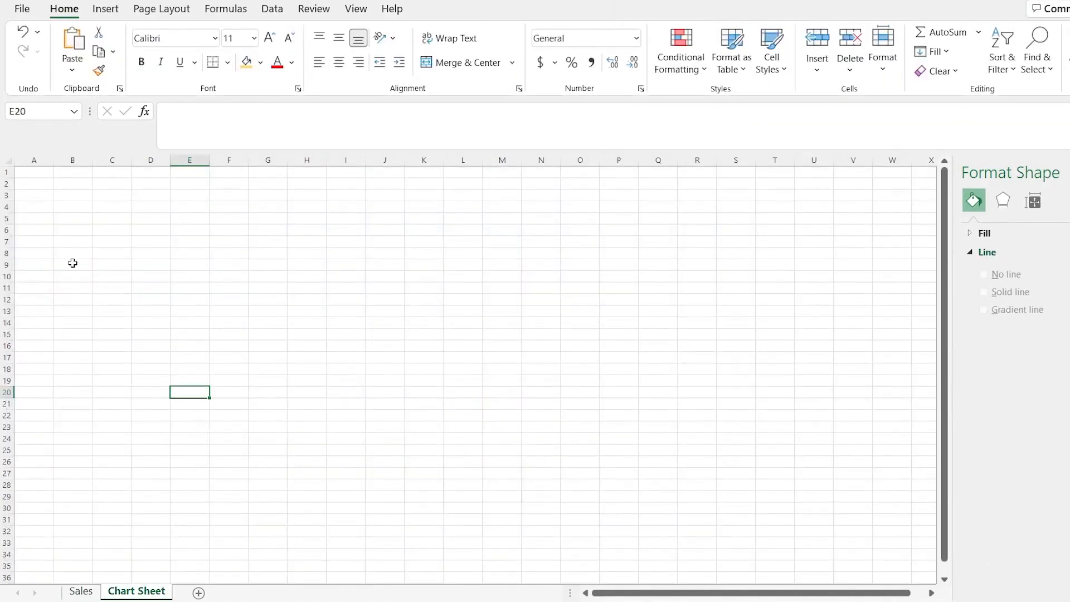
{"action": "left_click", "coordinate": [44, 171]}
{"action": "key", "text": "ctrl+v"}
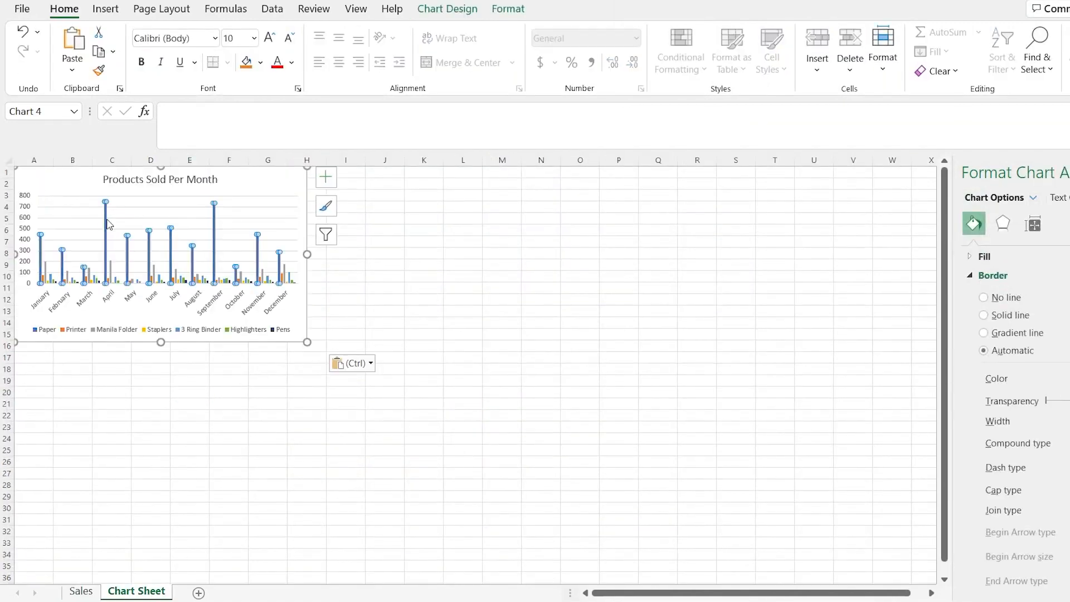
{"action": "left_click_drag", "start_coordinate": [80, 183], "coordinate": [120, 196]}
{"action": "left_click", "coordinate": [119, 507]}
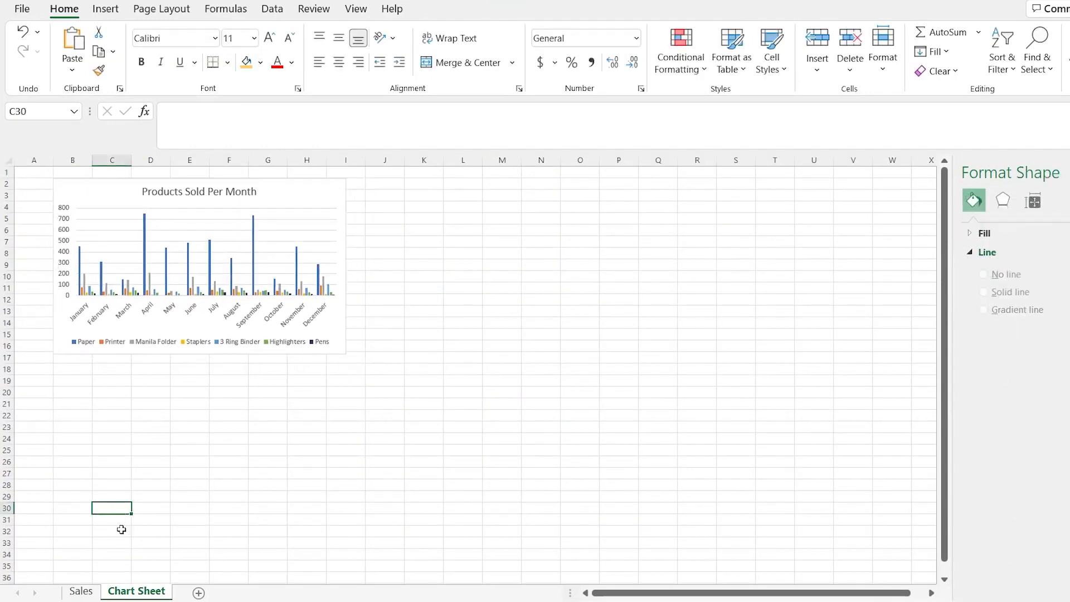
Compare the original chart on the Sales sheet with its copy on the Chart Sheet, including the copy's filter settings.
{"action": "left_click", "coordinate": [81, 591]}
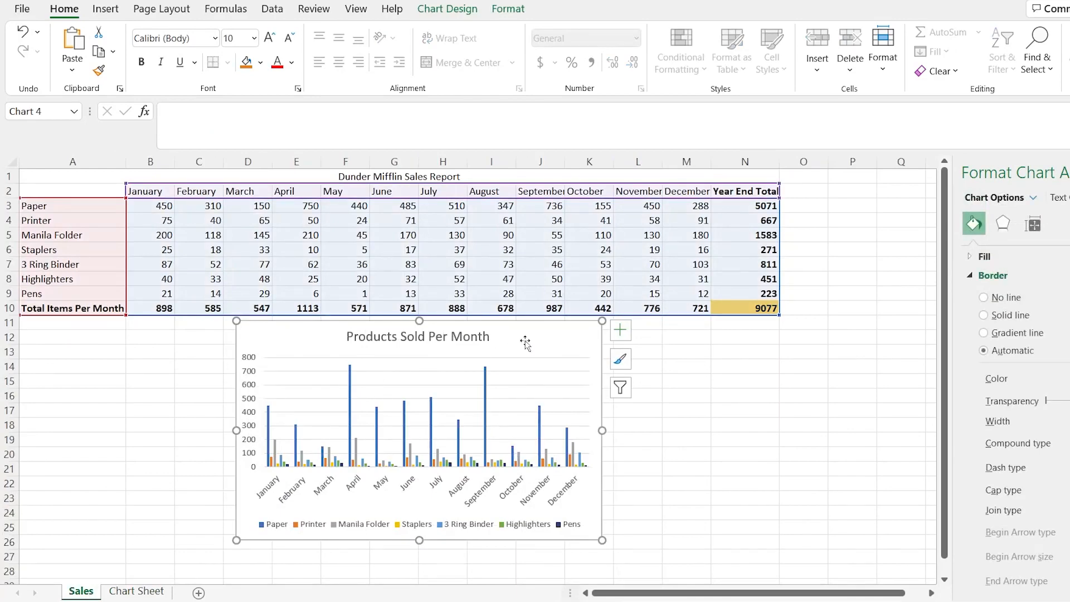
{"action": "left_click", "coordinate": [137, 591]}
{"action": "left_click", "coordinate": [275, 197]}
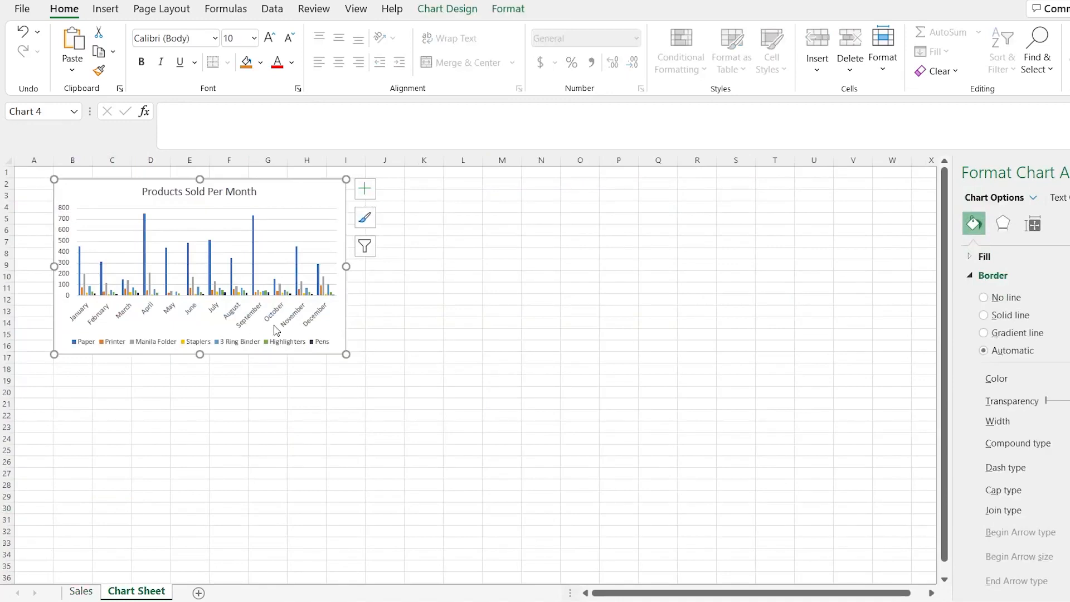
{"action": "left_click", "coordinate": [365, 246]}
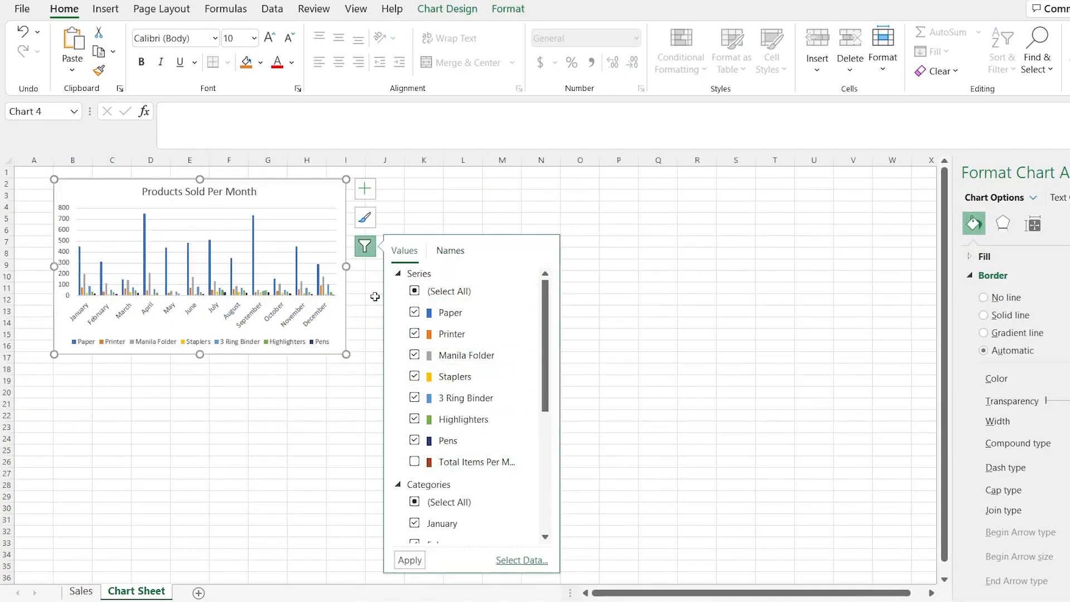
{"action": "left_click", "coordinate": [314, 390]}
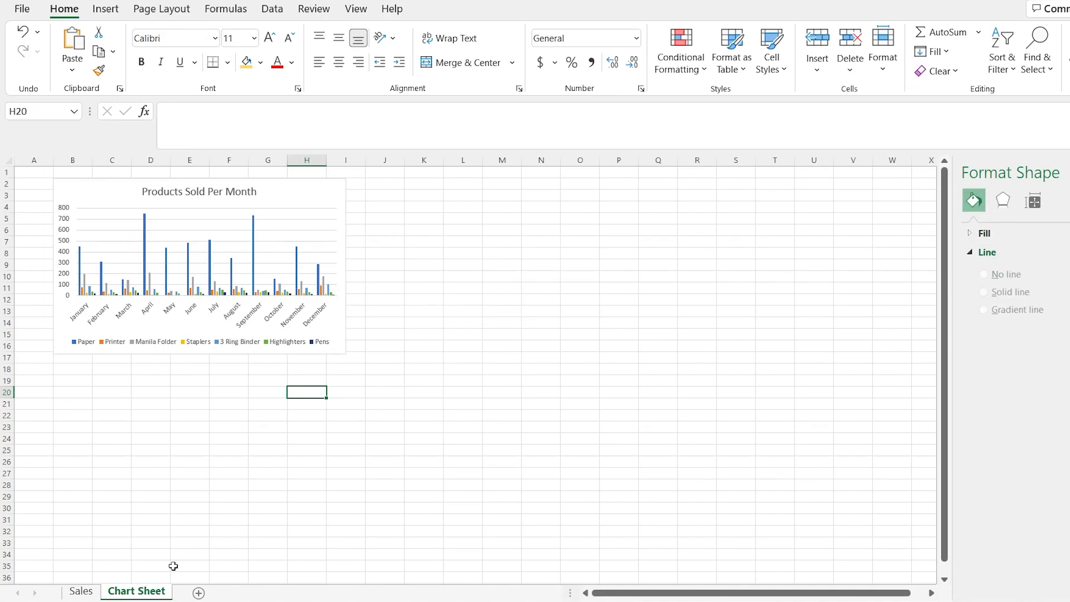
Open the chart type options for the Products Sold Per Month chart on the Sales sheet and move the dialog clear of the chart.
{"action": "left_click", "coordinate": [81, 591]}
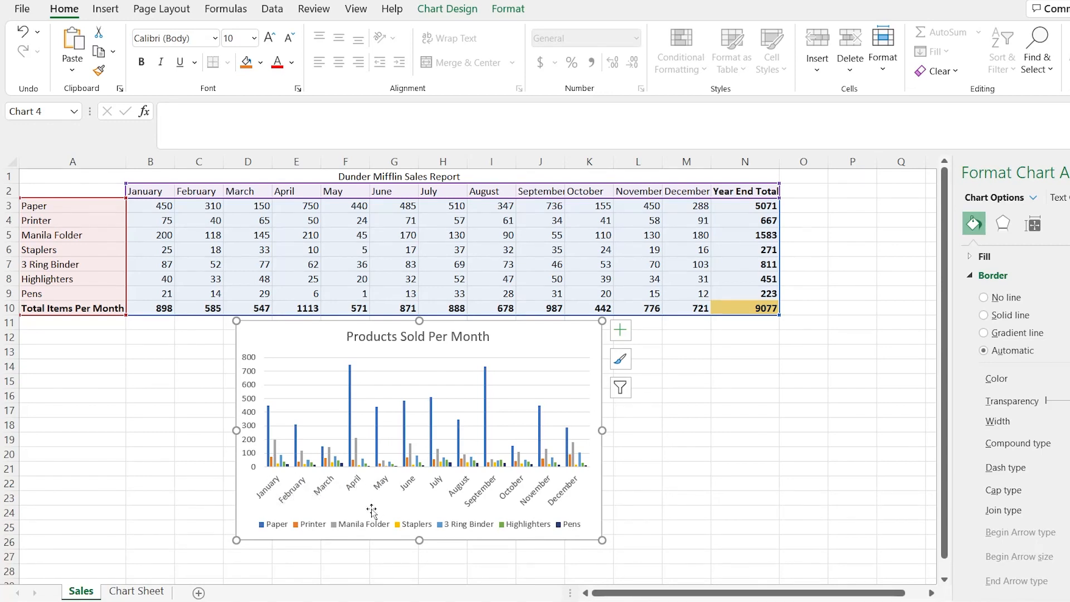
{"action": "mouse_move", "coordinate": [268, 425]}
{"action": "mouse_move", "coordinate": [377, 416]}
{"action": "left_click", "coordinate": [448, 15]}
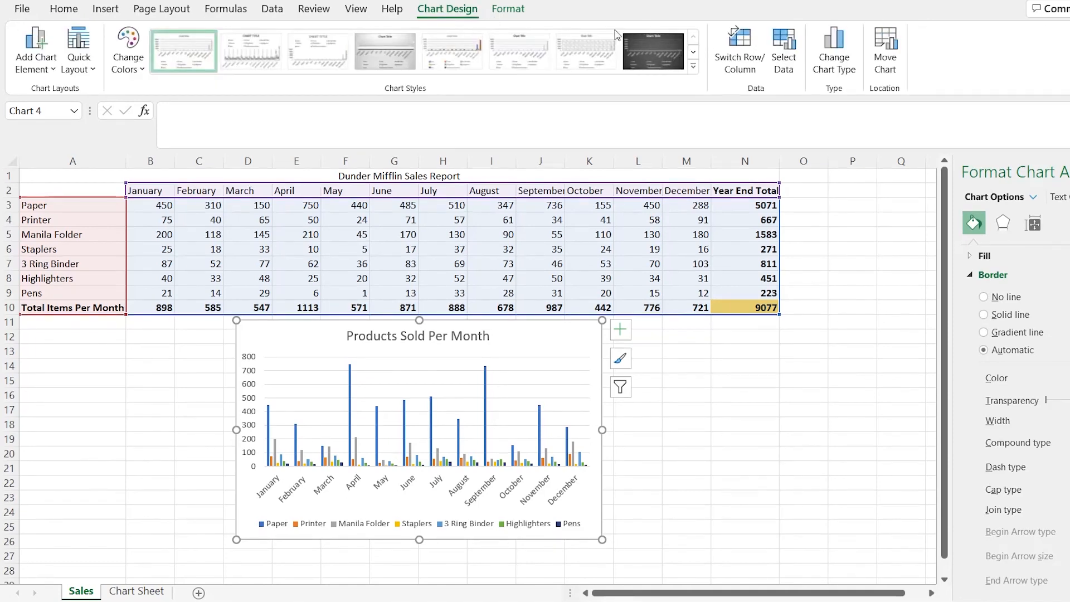
{"action": "left_click", "coordinate": [850, 76]}
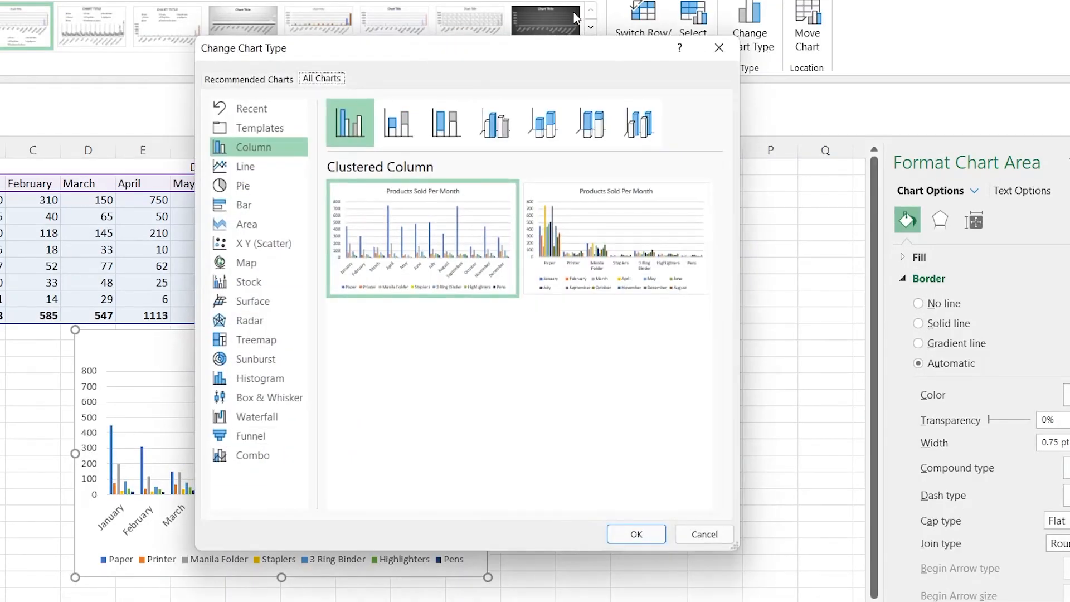
{"action": "left_click_drag", "start_coordinate": [554, 49], "coordinate": [846, 21]}
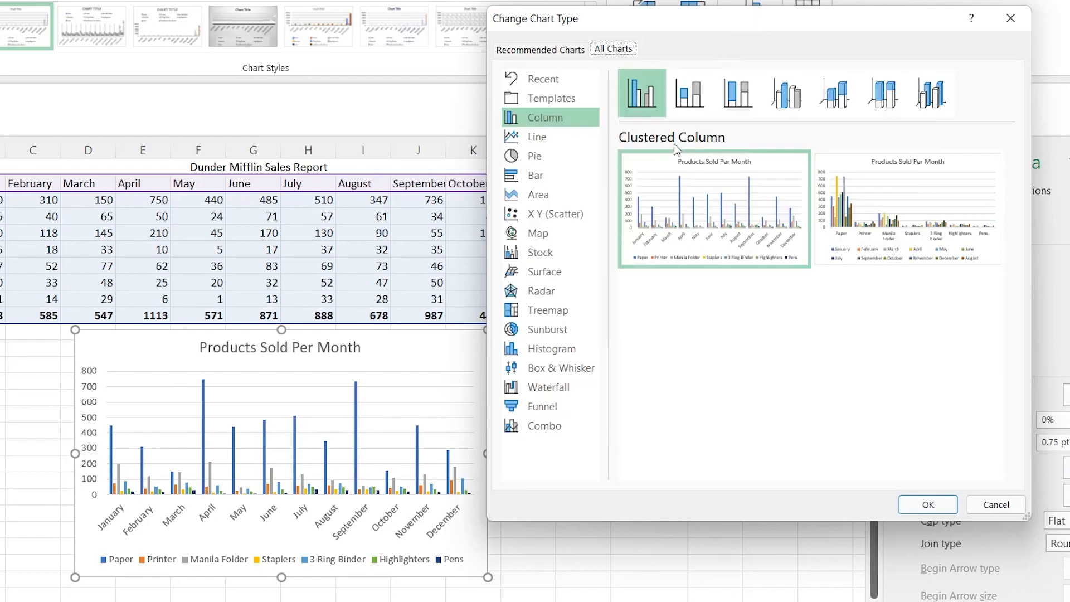
Preview the stacked and 3-D clustered column variants, and change the chart to 3-D Column with months along the axis.
{"action": "left_click", "coordinate": [697, 100]}
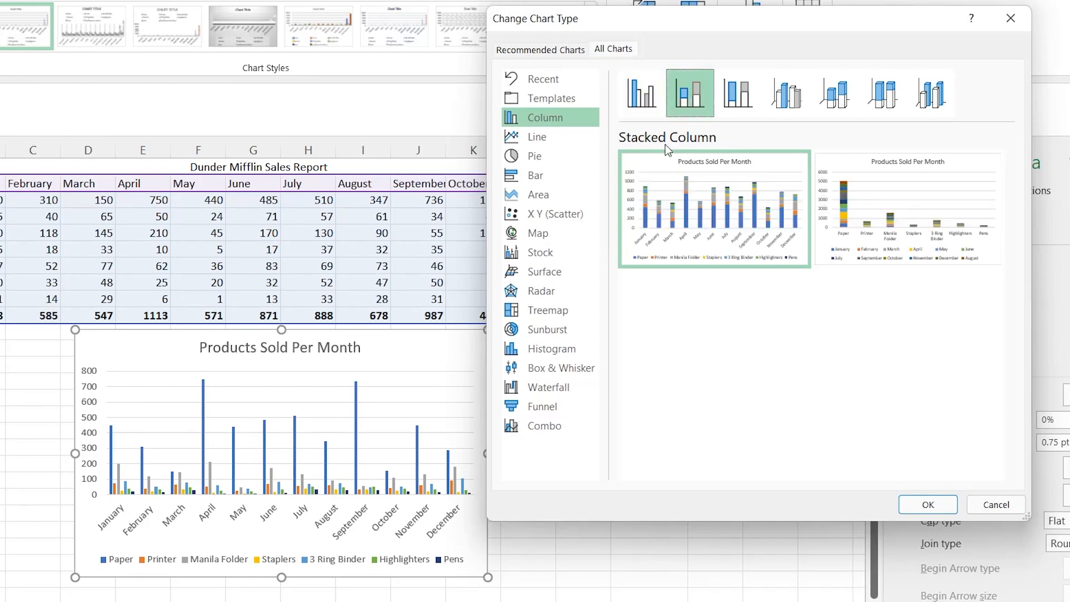
{"action": "mouse_move", "coordinate": [684, 214]}
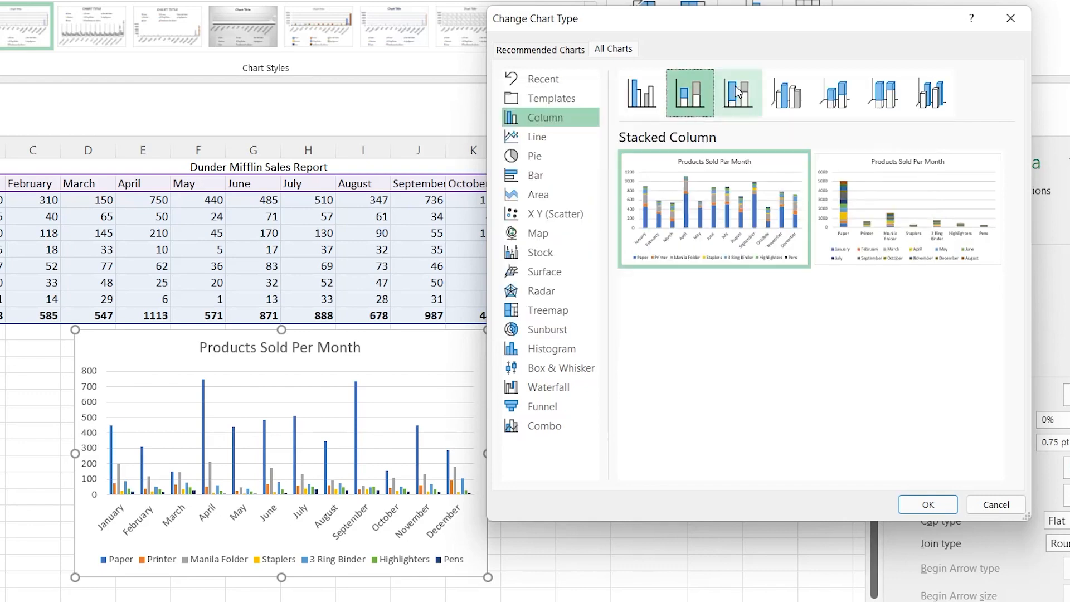
{"action": "left_click", "coordinate": [737, 92]}
{"action": "left_click", "coordinate": [794, 96]}
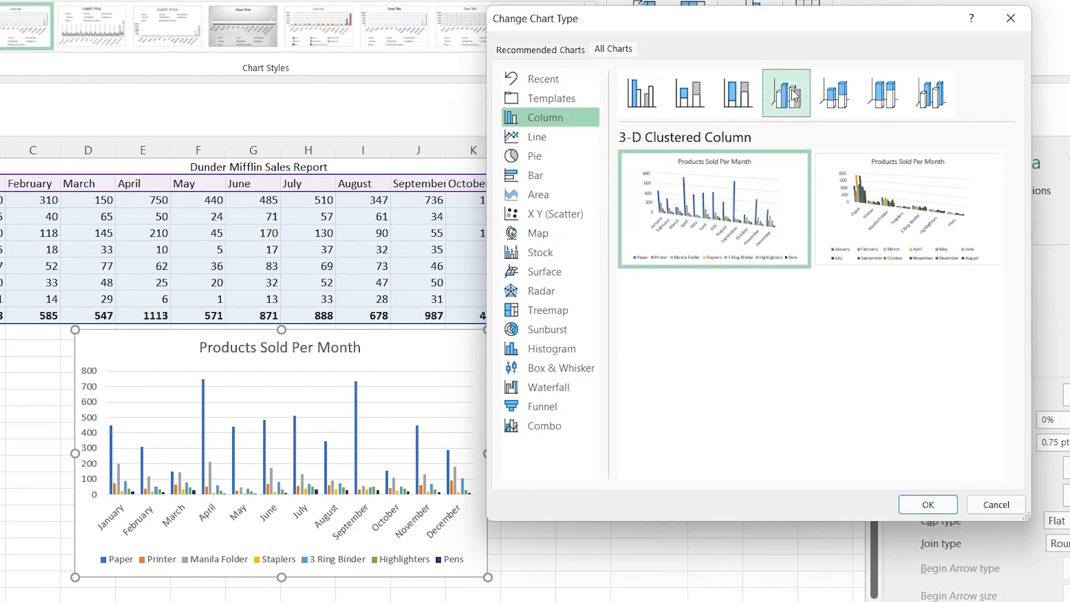
{"action": "mouse_move", "coordinate": [768, 184]}
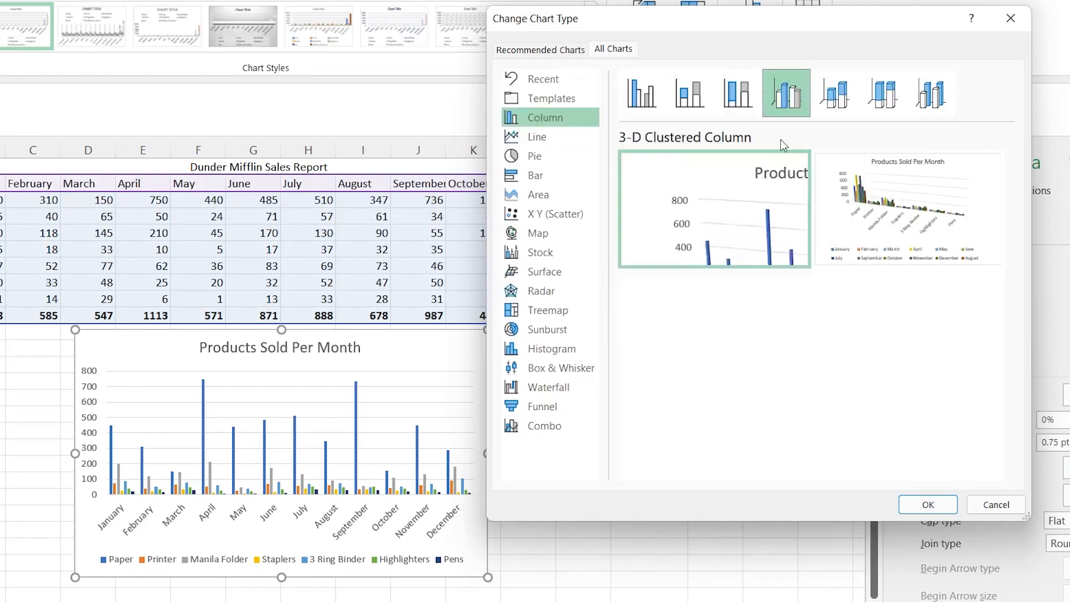
{"action": "left_click", "coordinate": [930, 92]}
{"action": "mouse_move", "coordinate": [727, 218]}
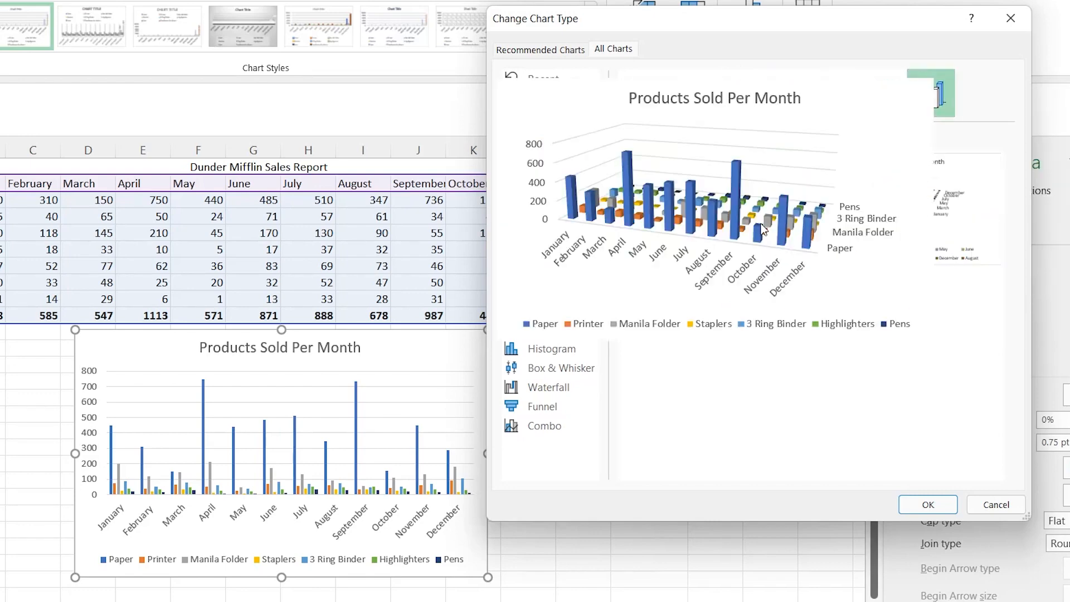
{"action": "left_click", "coordinate": [927, 504]}
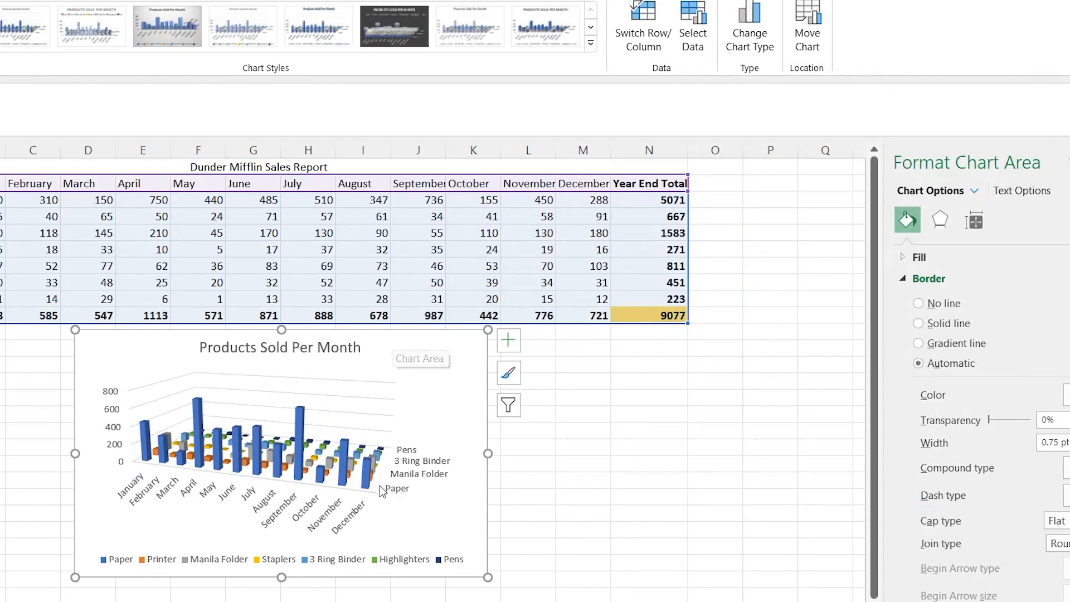
Paste a copy of the 3-D column chart into the Chart Sheet at cell J2.
{"action": "mouse_move", "coordinate": [325, 471]}
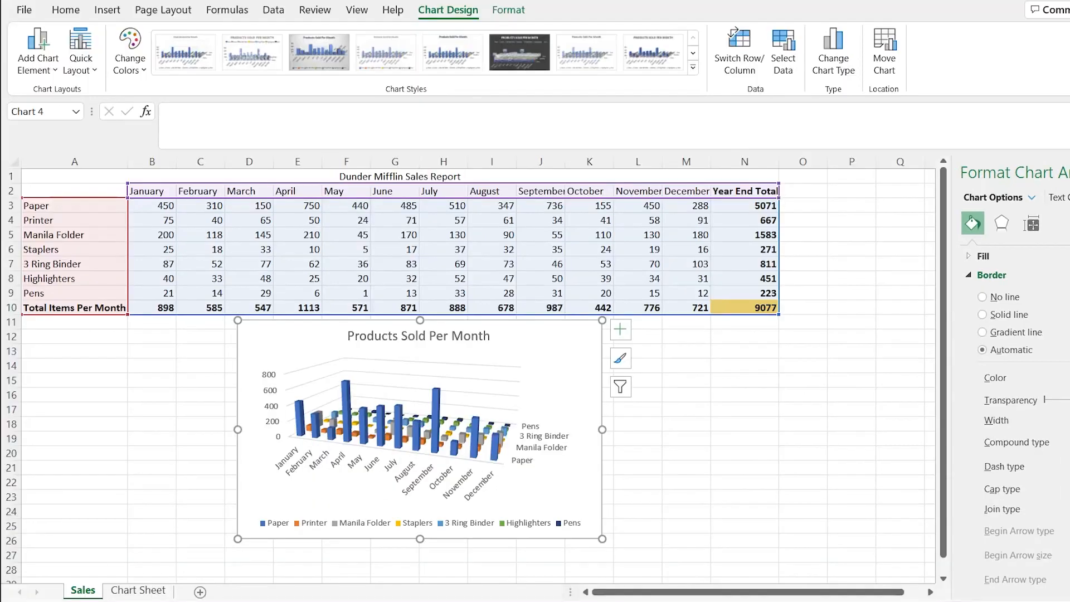
{"action": "left_click", "coordinate": [142, 590]}
{"action": "left_click", "coordinate": [383, 184]}
{"action": "key", "text": "ctrl+v"}
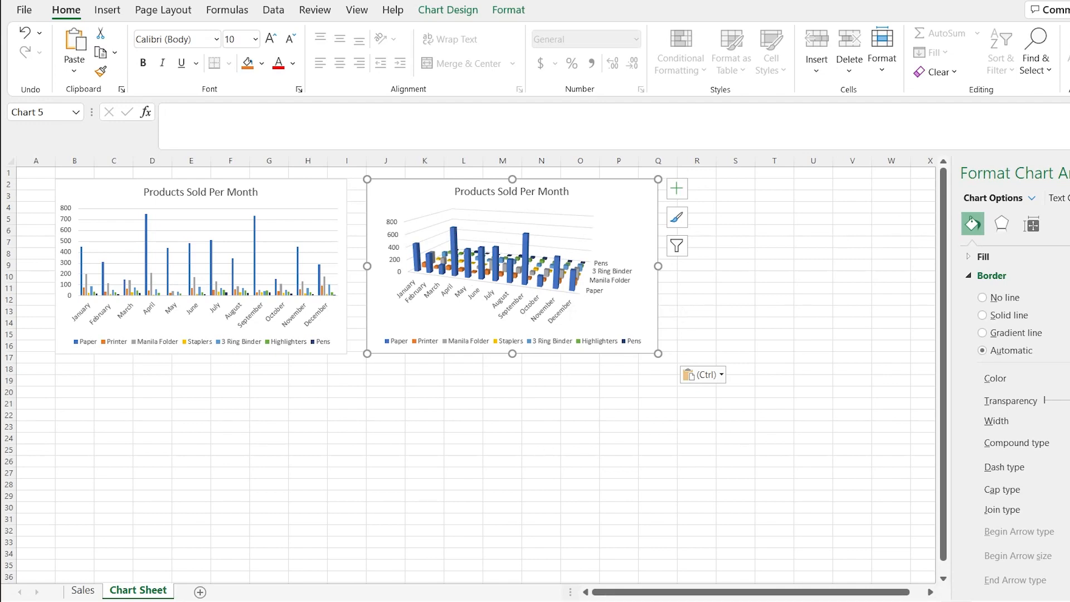
Open the chart type options for the Sales sheet's chart and choose the Line category.
{"action": "left_click", "coordinate": [87, 595]}
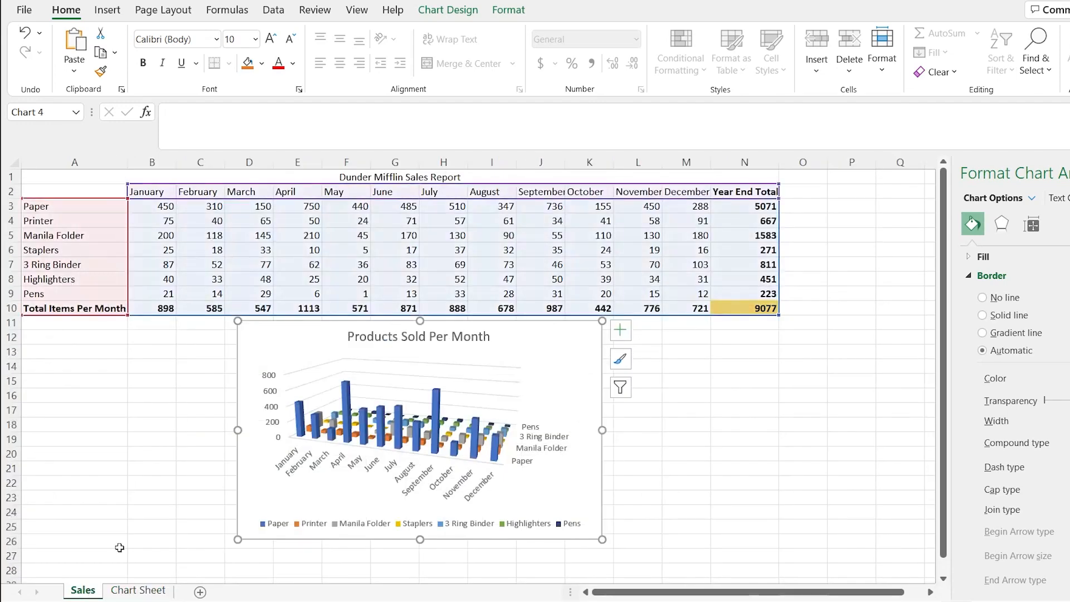
{"action": "left_click", "coordinate": [573, 361]}
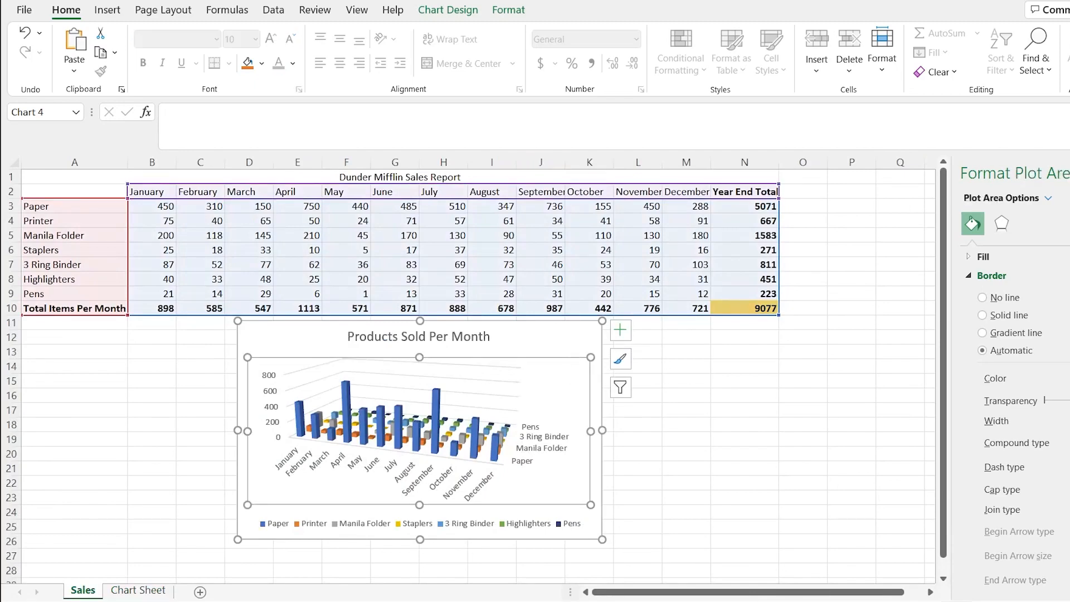
{"action": "left_click", "coordinate": [449, 10]}
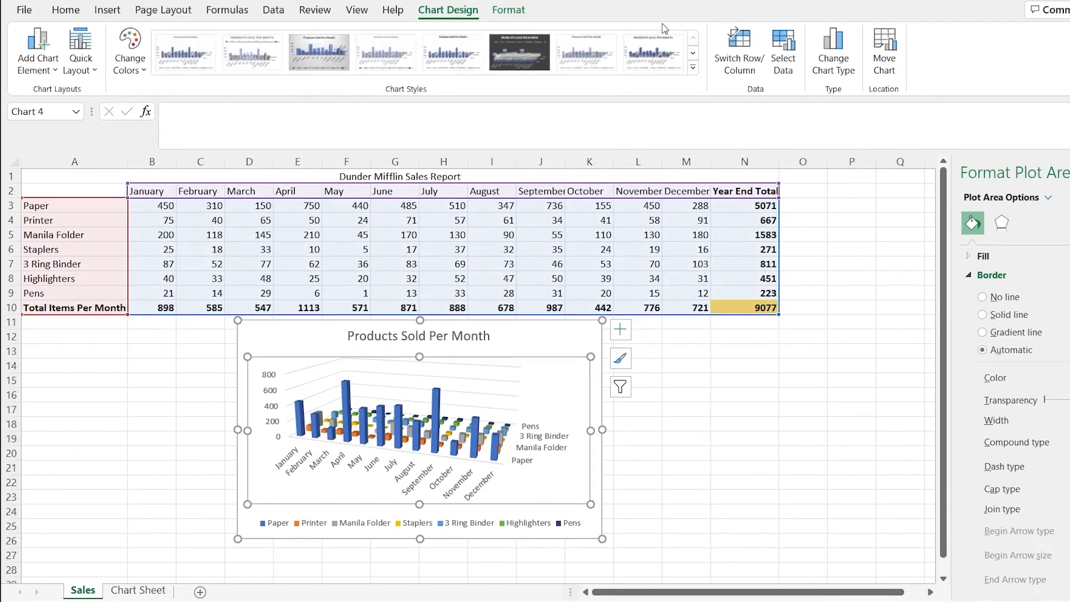
{"action": "left_click", "coordinate": [834, 50]}
{"action": "left_click", "coordinate": [407, 177]}
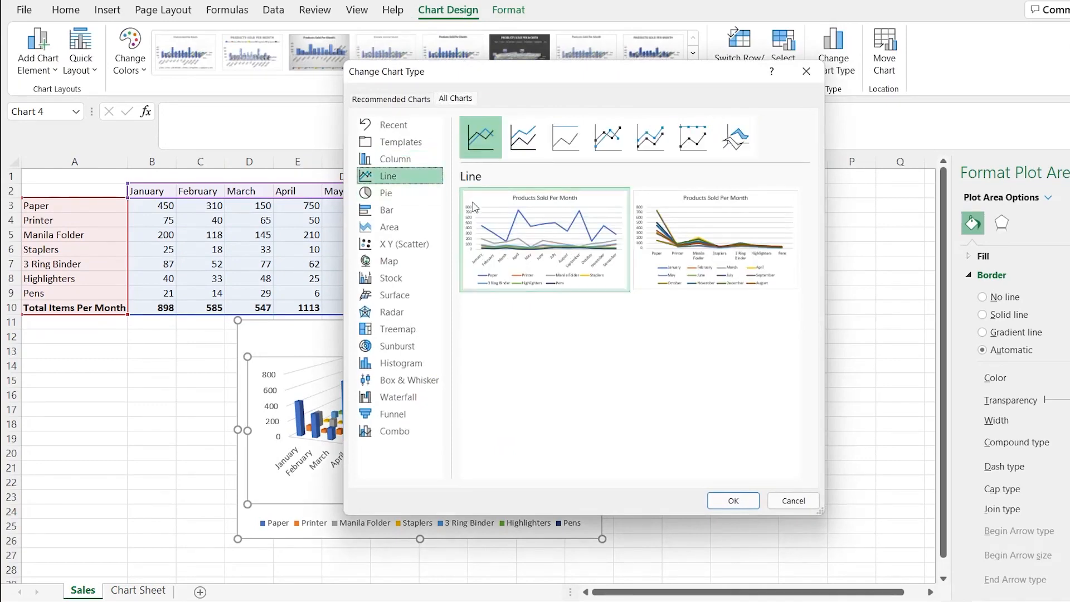
{"action": "mouse_move", "coordinate": [571, 201]}
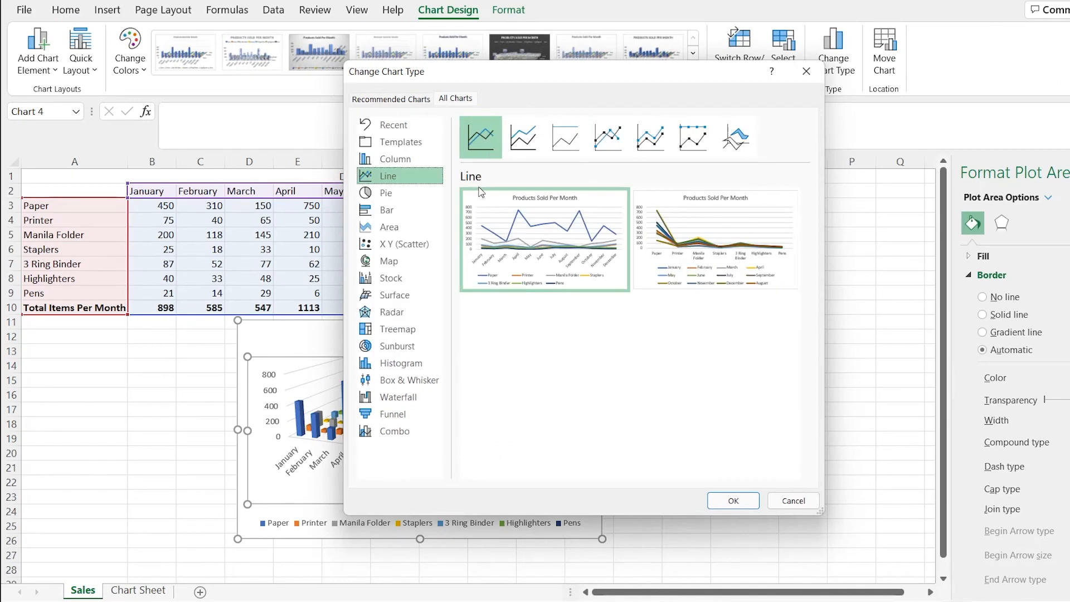
Preview the Stacked, 100% Stacked, with Markers and 3-D variants of the line chart.
{"action": "left_click", "coordinate": [525, 143]}
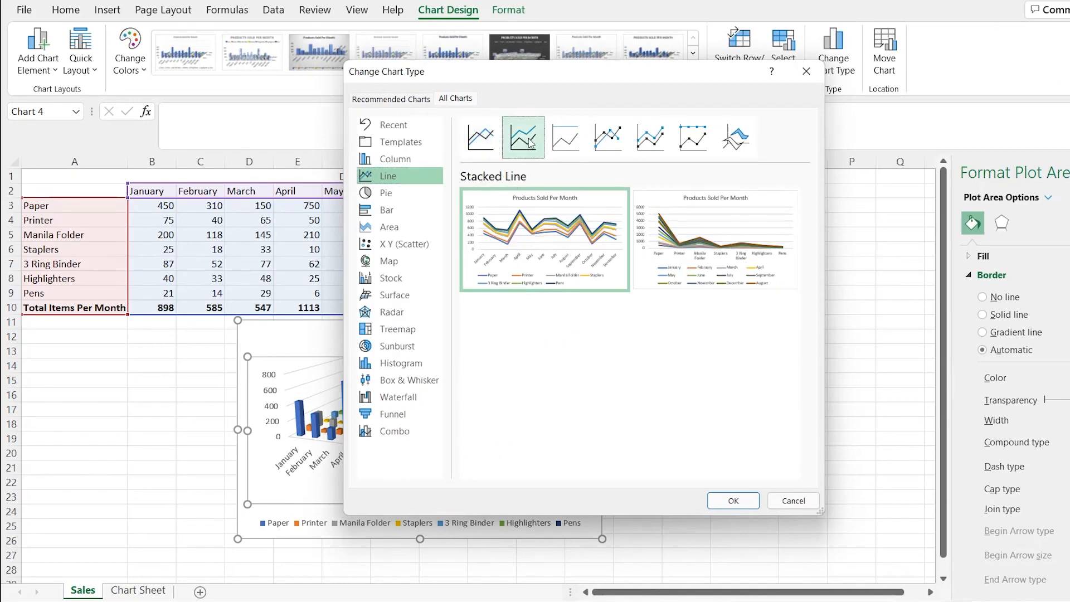
{"action": "left_click", "coordinate": [566, 139]}
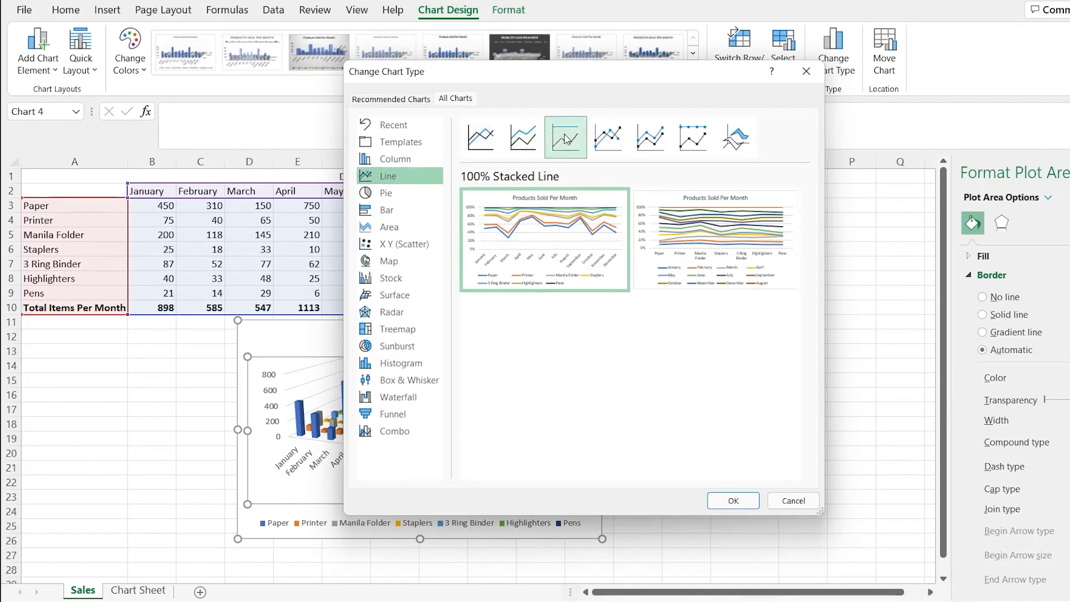
{"action": "left_click", "coordinate": [608, 140]}
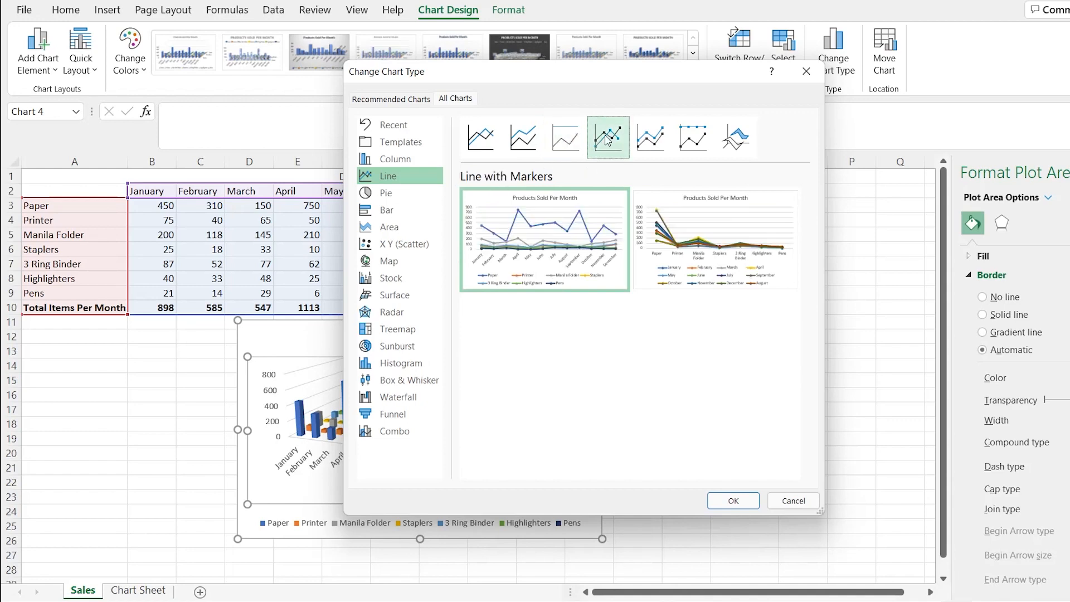
{"action": "left_click", "coordinate": [644, 142]}
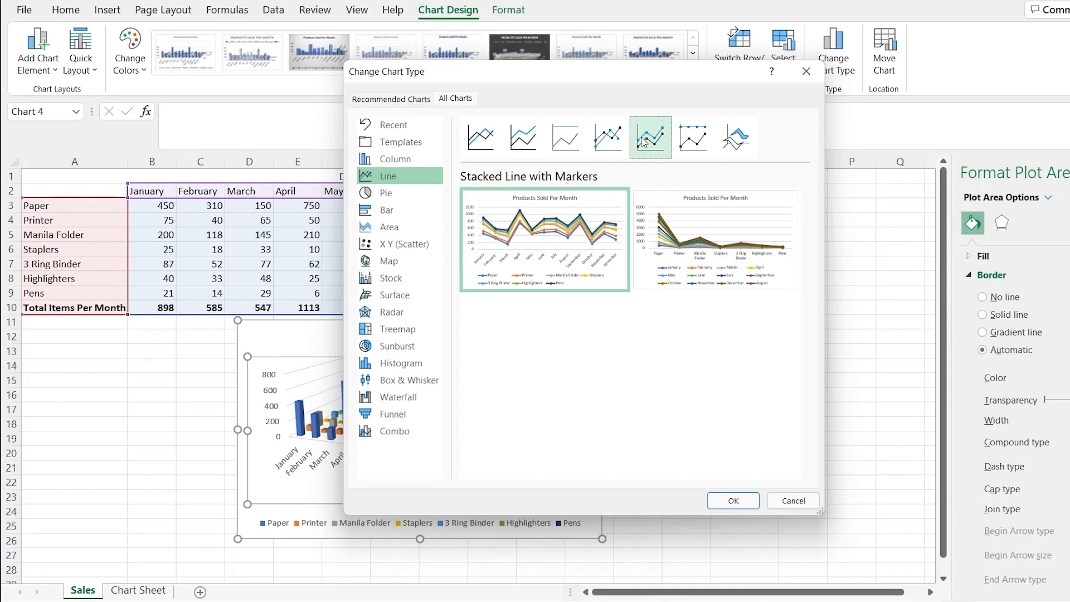
{"action": "left_click", "coordinate": [693, 139]}
{"action": "left_click", "coordinate": [736, 138]}
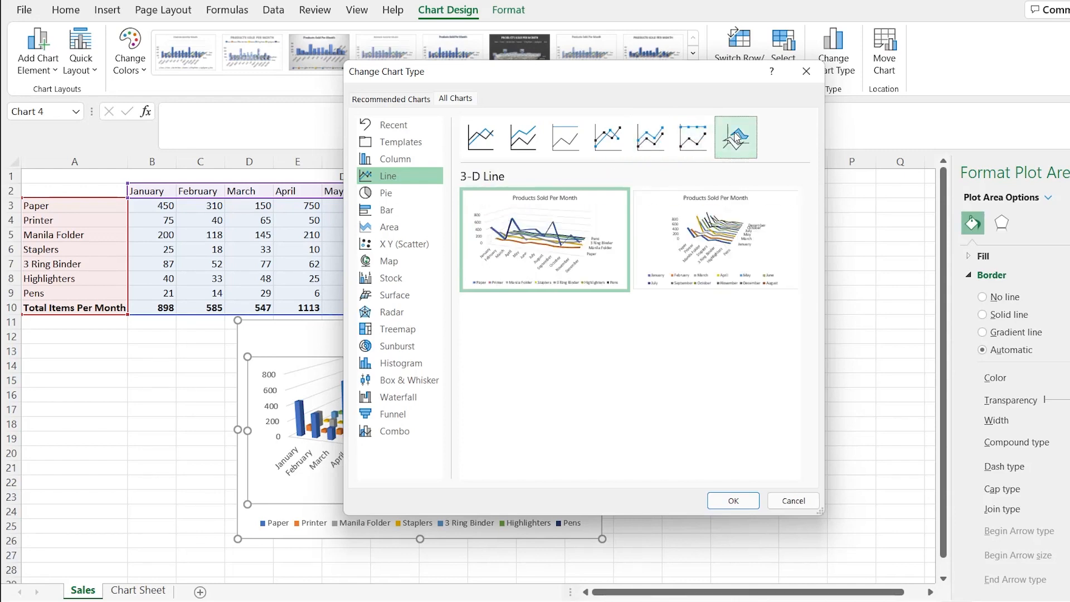
{"action": "mouse_move", "coordinate": [725, 243]}
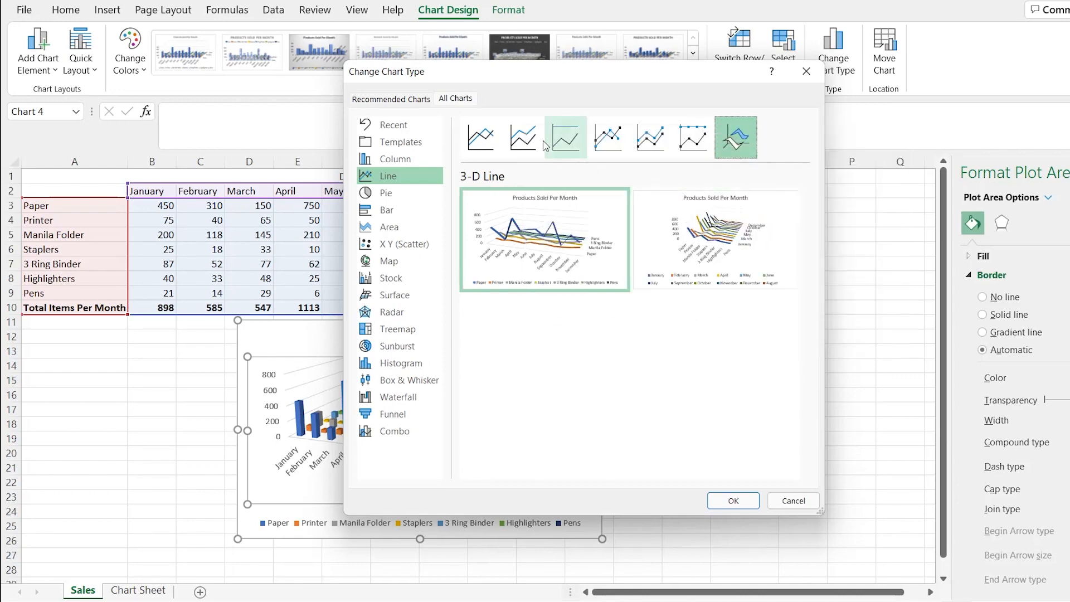
Change the chart to the basic Line type with months along the horizontal axis.
{"action": "left_click", "coordinate": [486, 146]}
{"action": "mouse_move", "coordinate": [591, 276]}
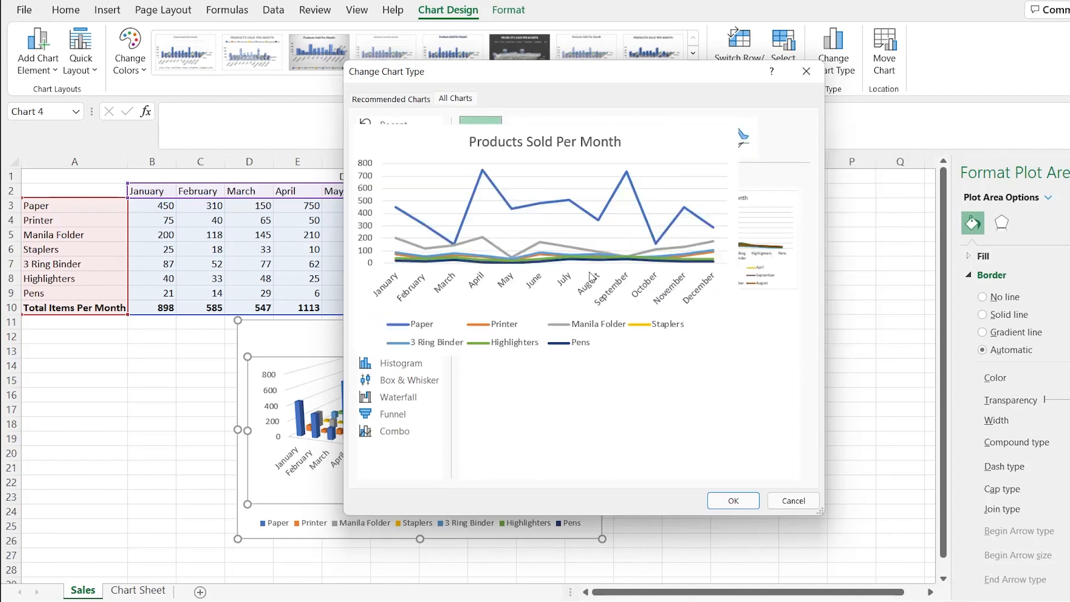
{"action": "left_click", "coordinate": [734, 500]}
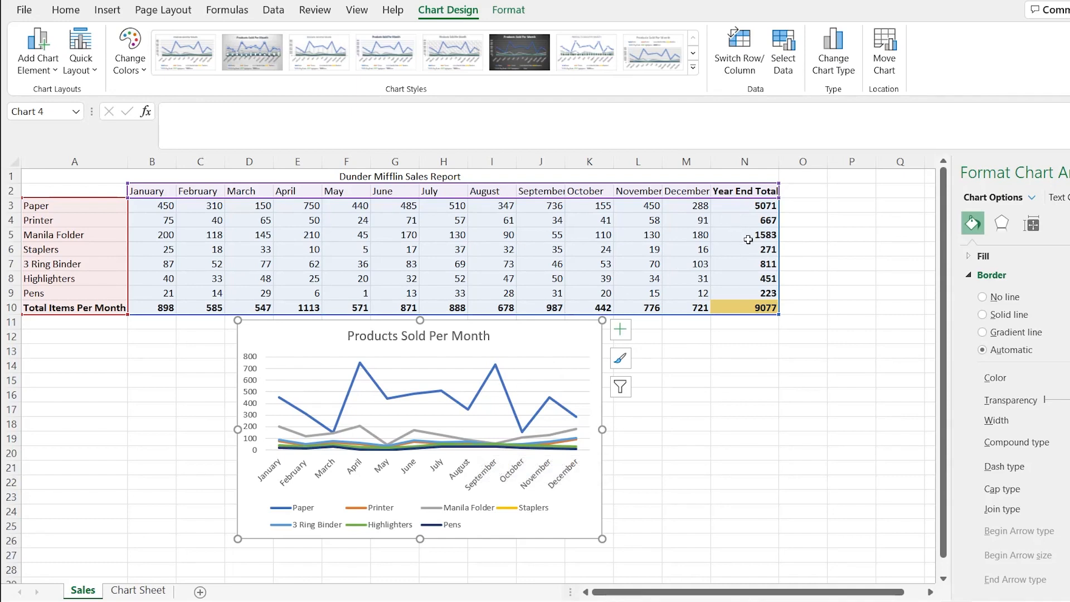
Filter the Printer, Staplers, Highlighters and Pens series out of the line chart.
{"action": "left_click", "coordinate": [566, 379]}
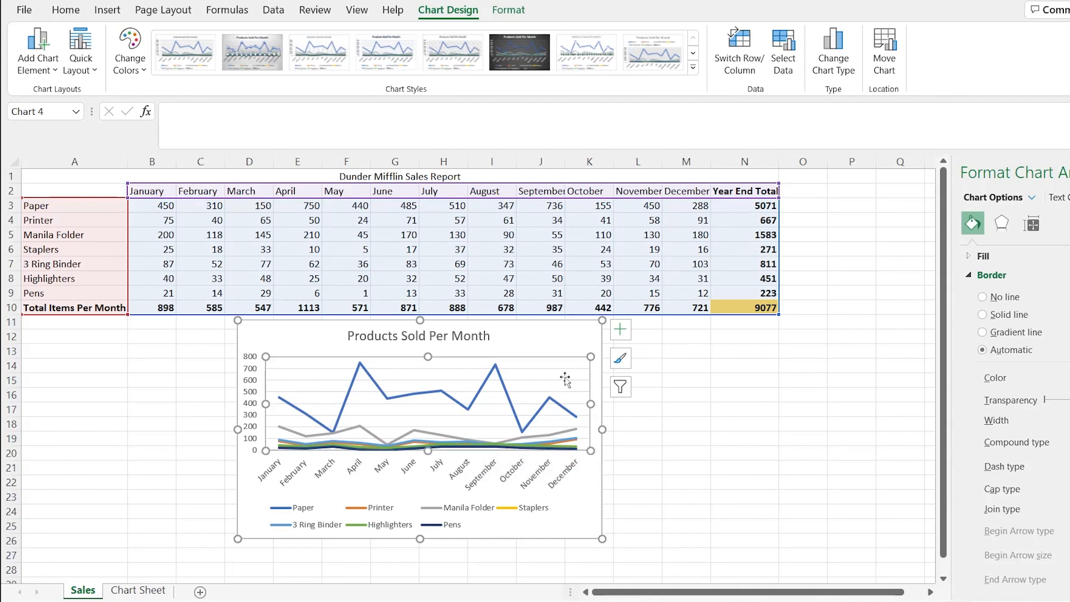
{"action": "left_click", "coordinate": [593, 350]}
{"action": "left_click", "coordinate": [621, 385]}
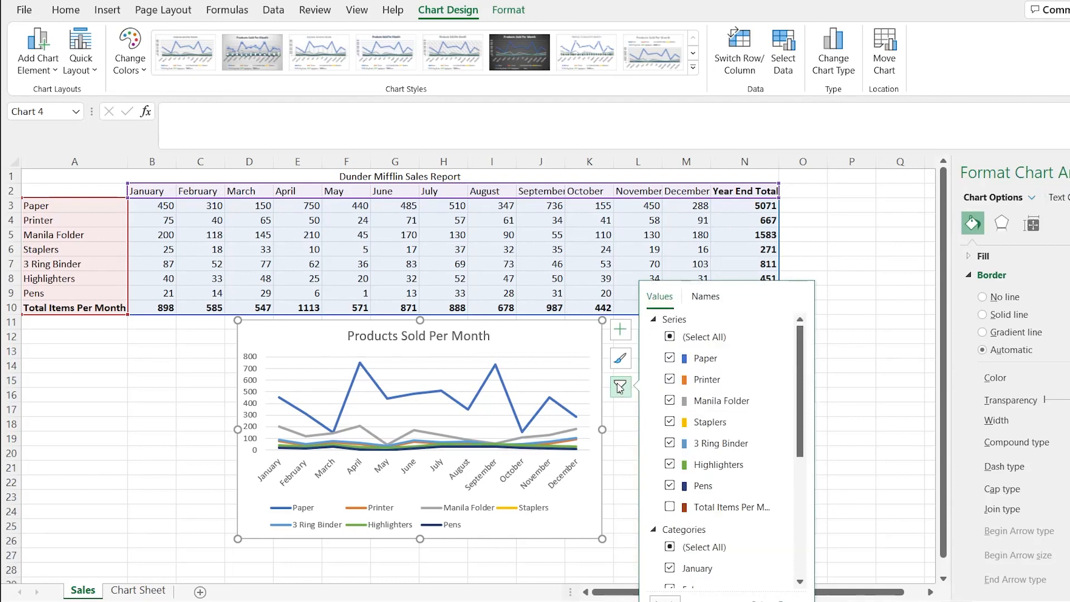
{"action": "left_click", "coordinate": [670, 380]}
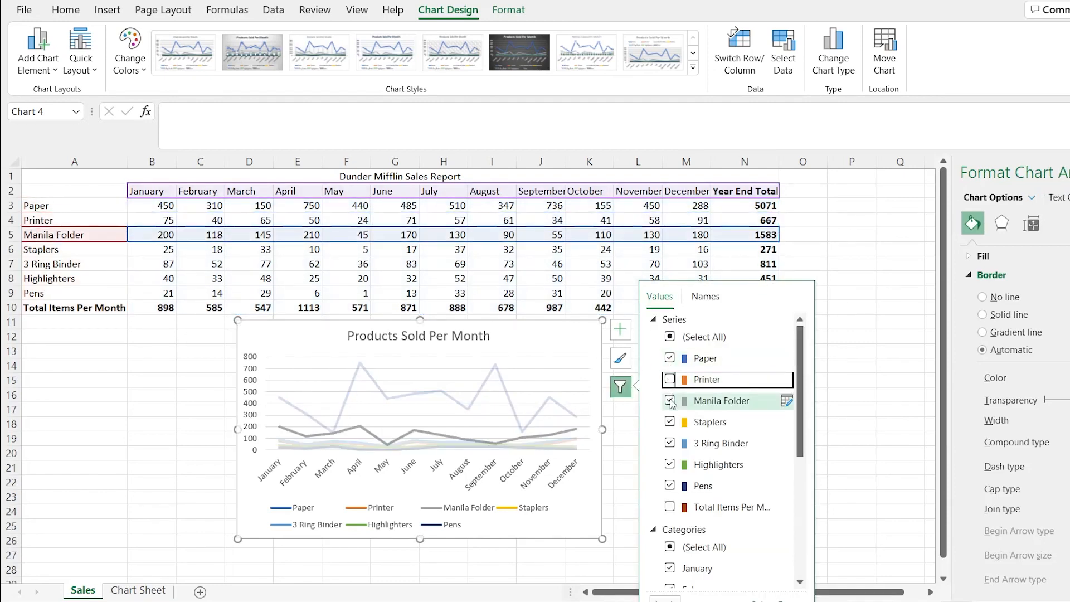
{"action": "left_click", "coordinate": [670, 422]}
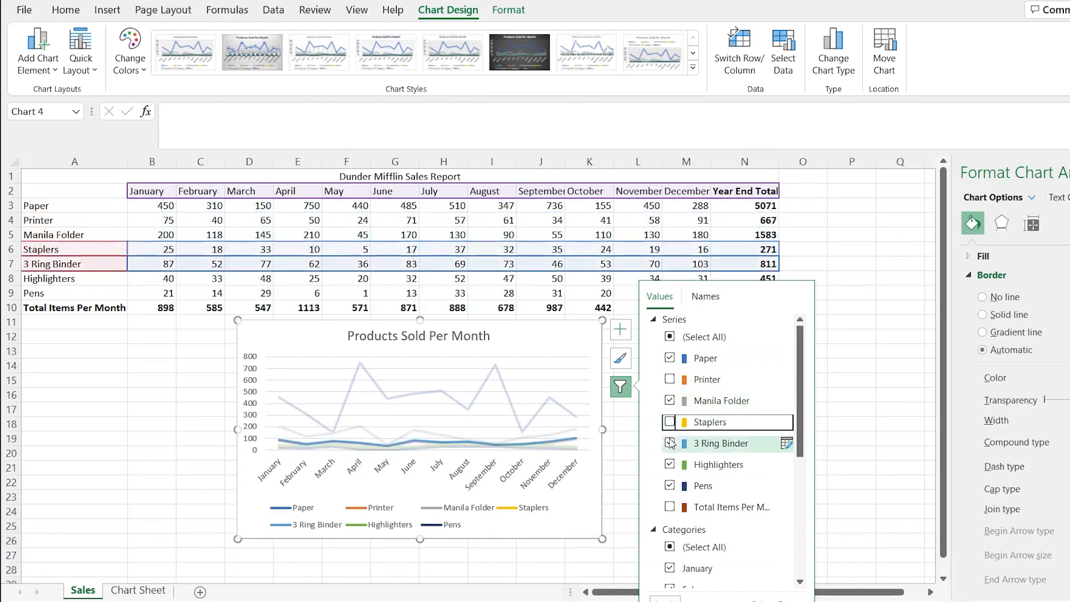
{"action": "left_click", "coordinate": [671, 464]}
{"action": "left_click", "coordinate": [670, 486]}
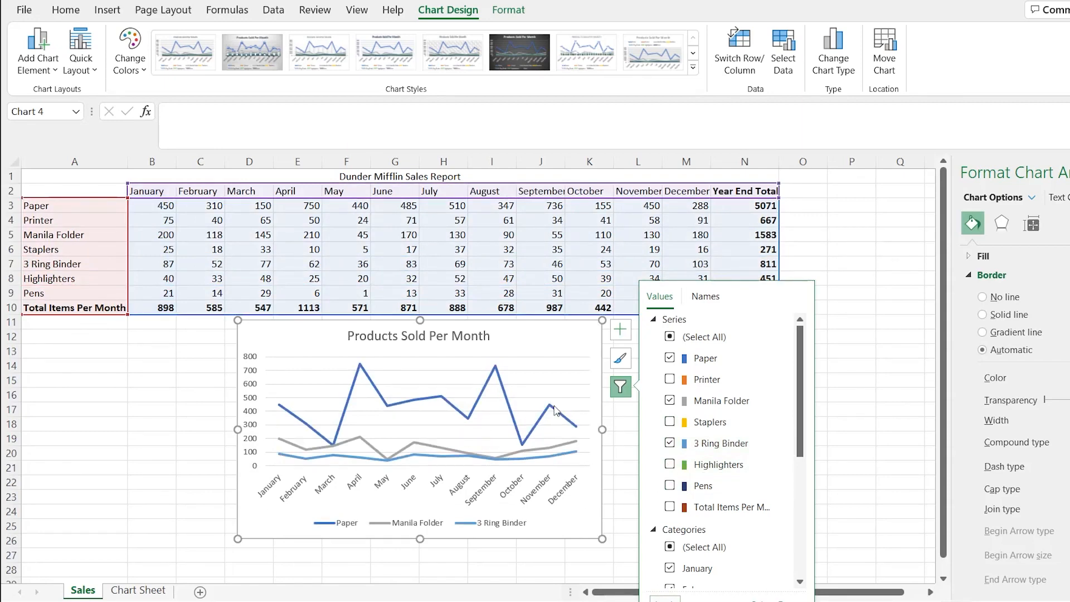
{"action": "left_click", "coordinate": [540, 341]}
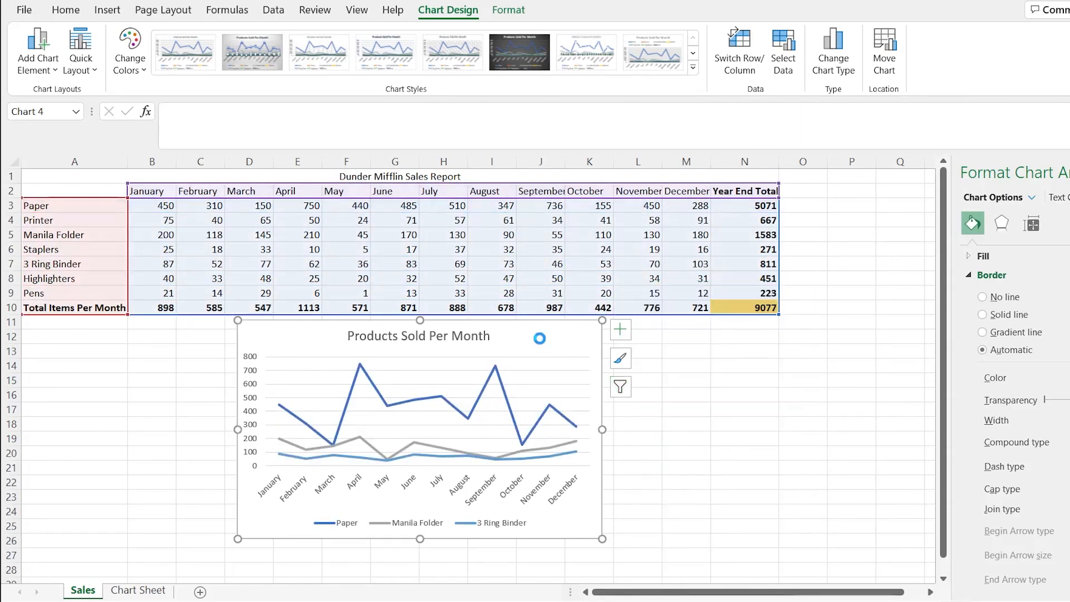
Paste a copy of the filtered line chart into the Chart Sheet at cell B18.
{"action": "left_click", "coordinate": [138, 590]}
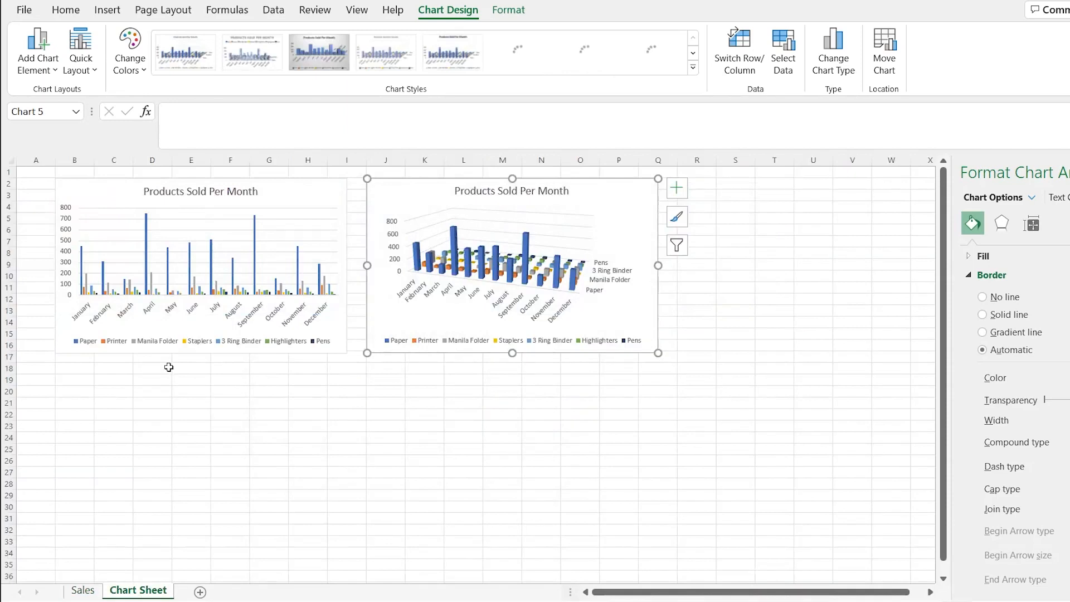
{"action": "left_click", "coordinate": [75, 370]}
{"action": "key", "text": "ctrl+v"}
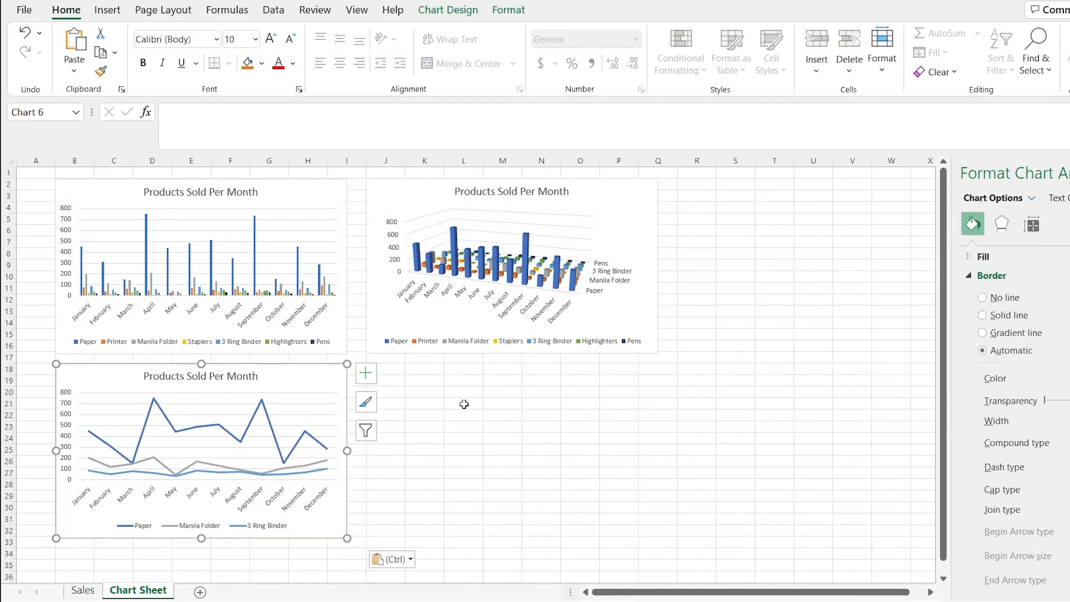
On the Sales sheet, recolor the line chart with the orange Monochromatic palette.
{"action": "left_click", "coordinate": [87, 592]}
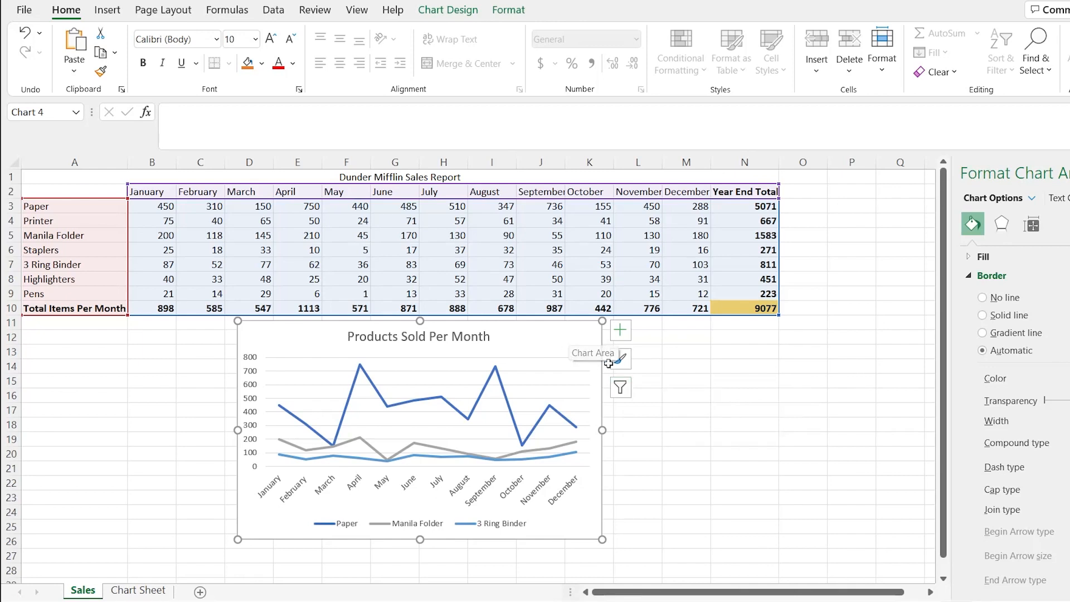
{"action": "left_click", "coordinate": [627, 363]}
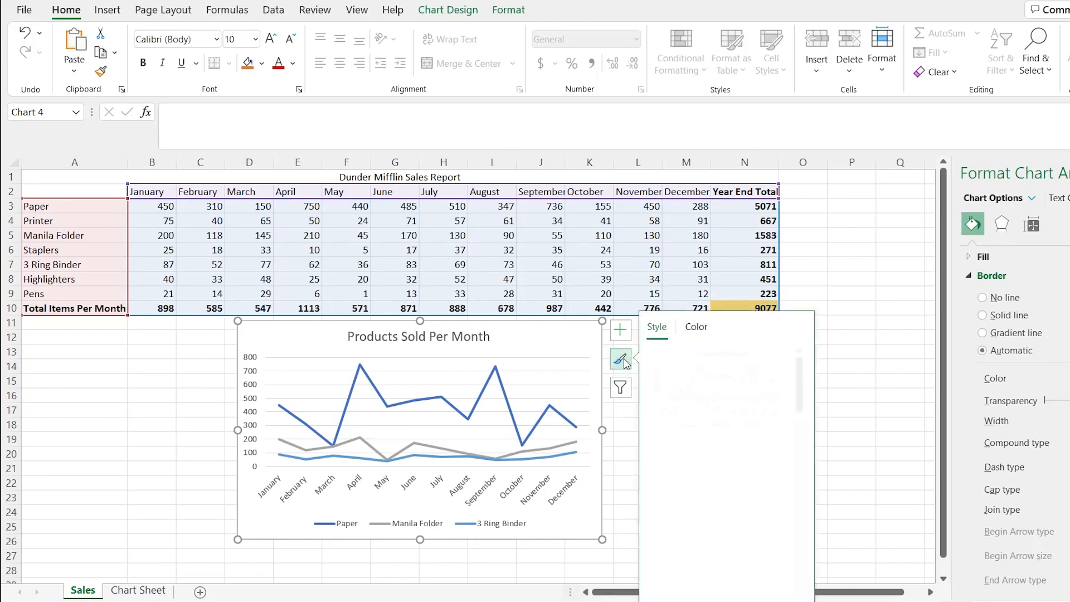
{"action": "left_click", "coordinate": [701, 332]}
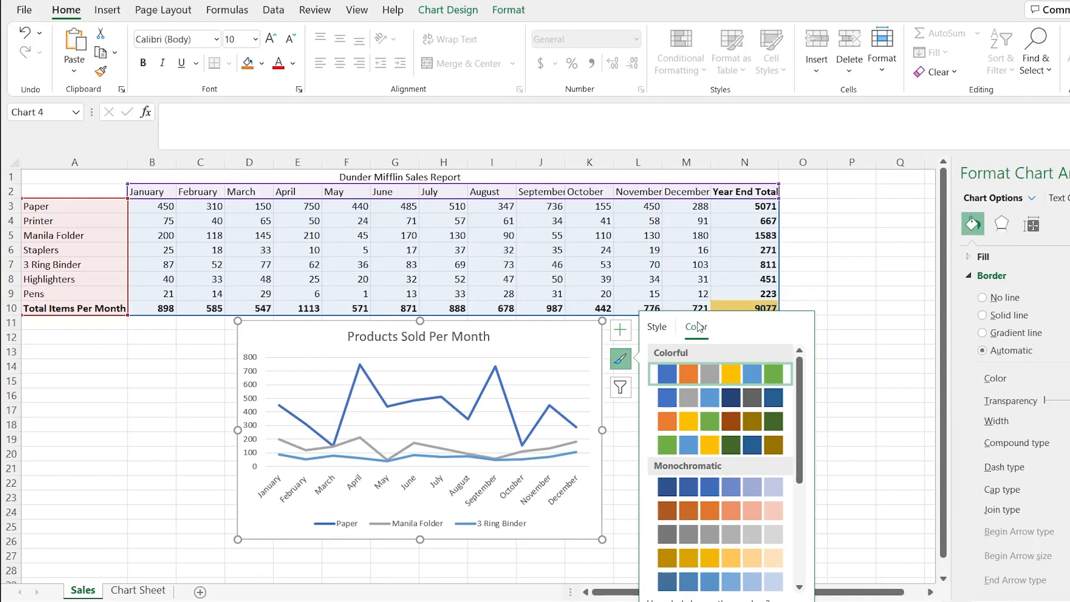
{"action": "left_click", "coordinate": [719, 517]}
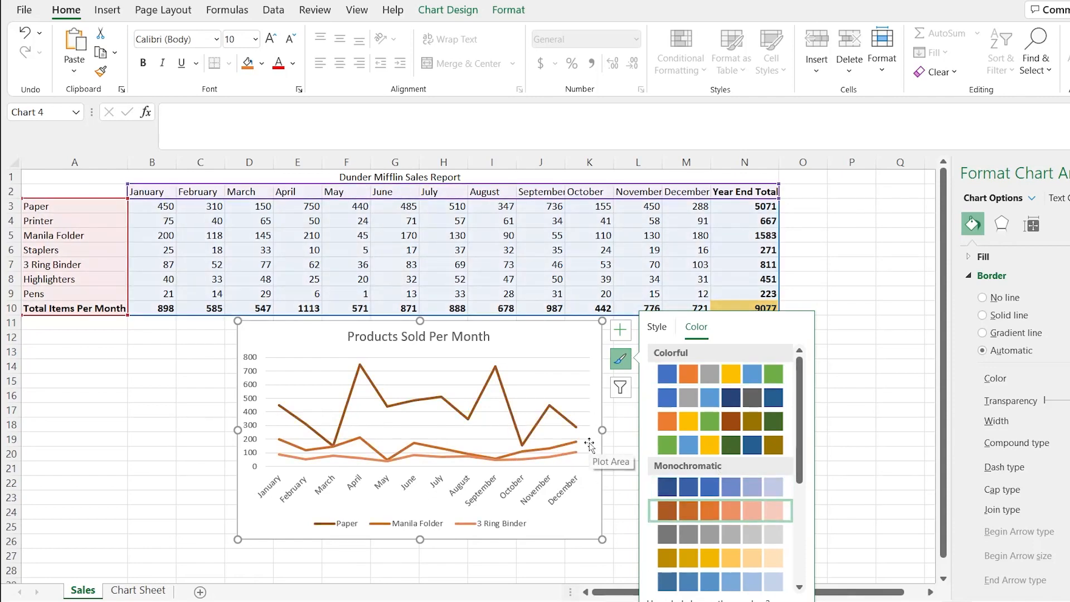
Restore the Printer, Staplers, Highlighters, Pens and Total Items Per Month series in the line chart and apply the filter.
{"action": "left_click", "coordinate": [620, 387]}
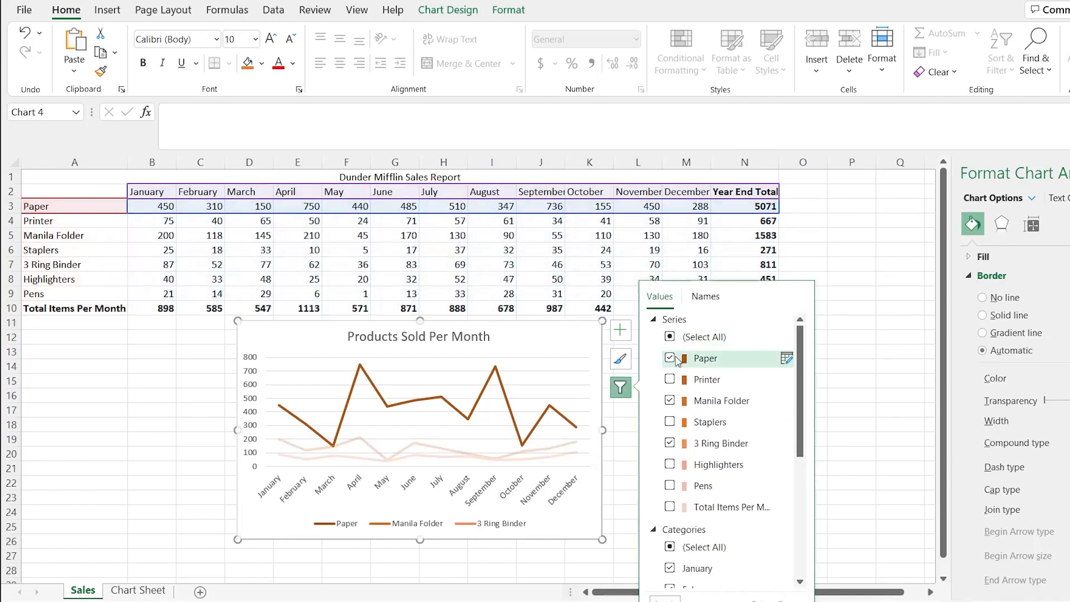
{"action": "left_click", "coordinate": [670, 486]}
{"action": "left_click", "coordinate": [669, 465]}
{"action": "left_click", "coordinate": [670, 422]}
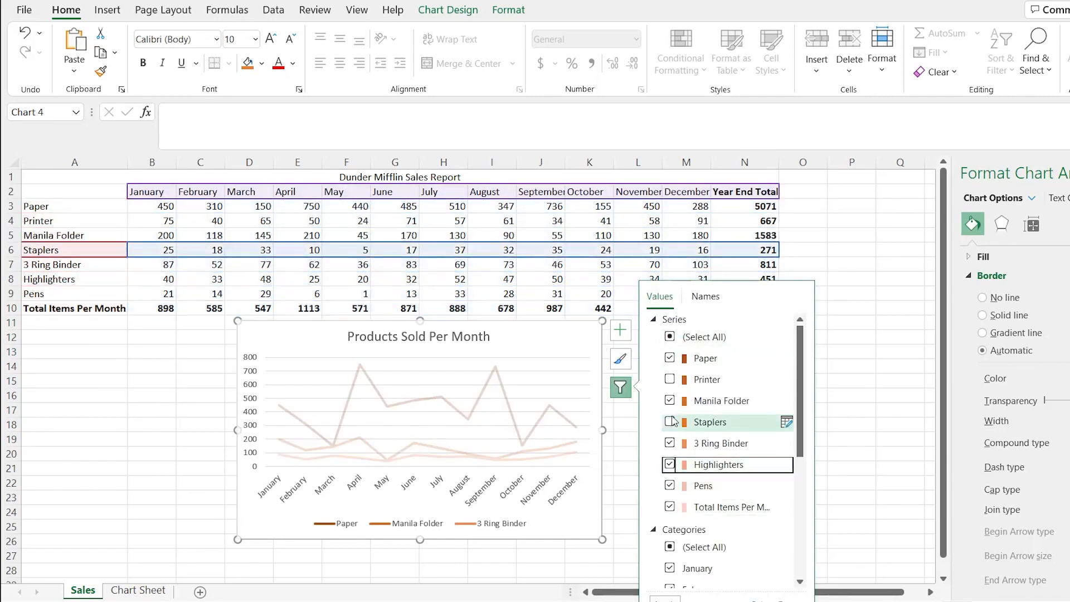
{"action": "left_click", "coordinate": [670, 379]}
{"action": "left_click", "coordinate": [665, 599]}
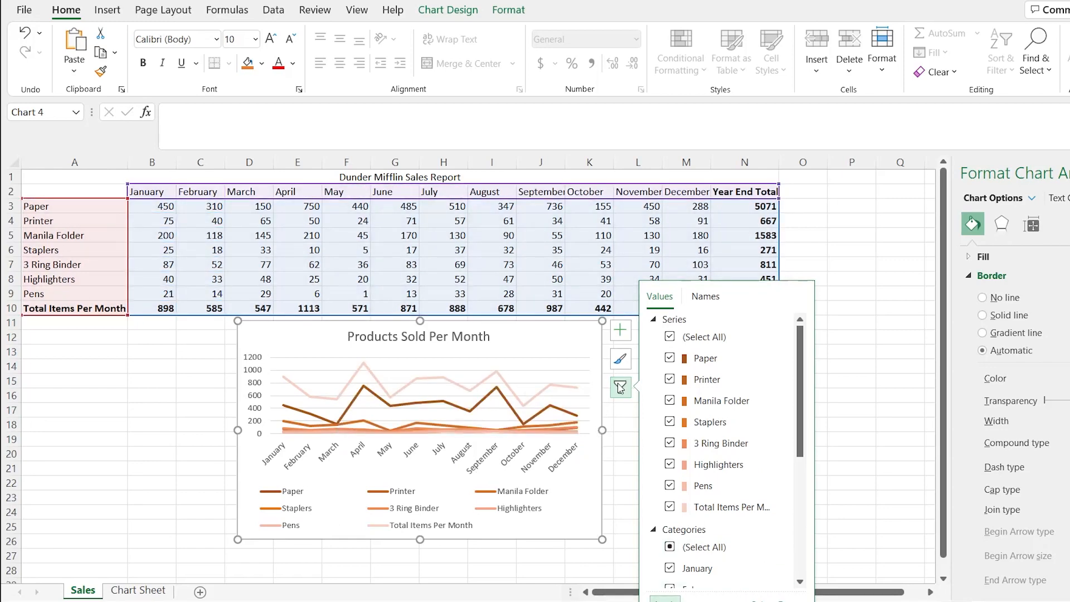
Try several color palettes on the line chart and settle on the fourth Colorful palette, starting with green, blue and yellow.
{"action": "left_click", "coordinate": [621, 358]}
{"action": "left_click", "coordinate": [681, 329]}
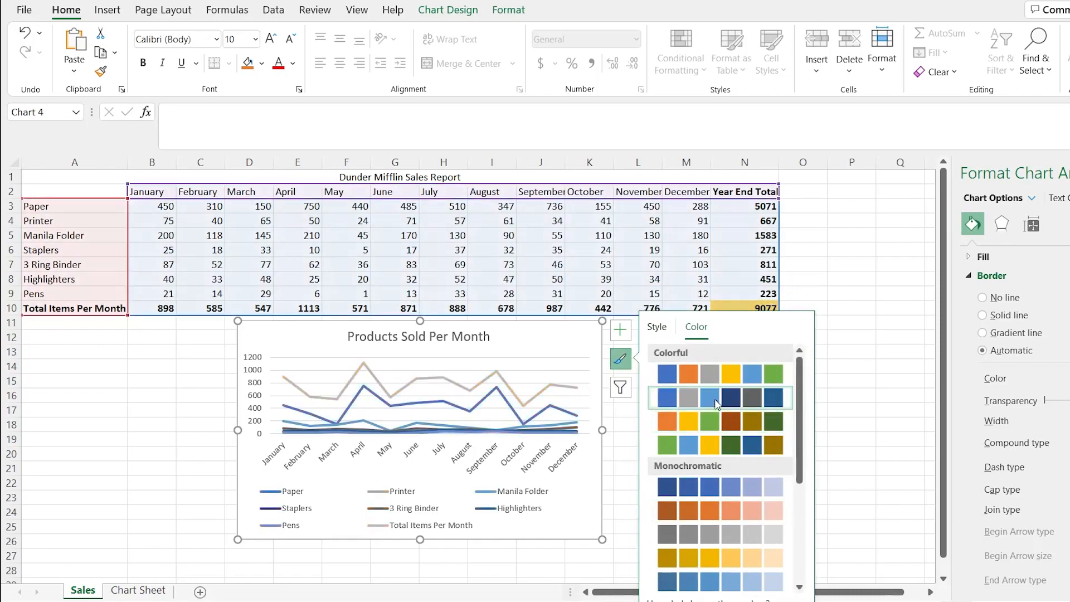
{"action": "left_click", "coordinate": [713, 375]}
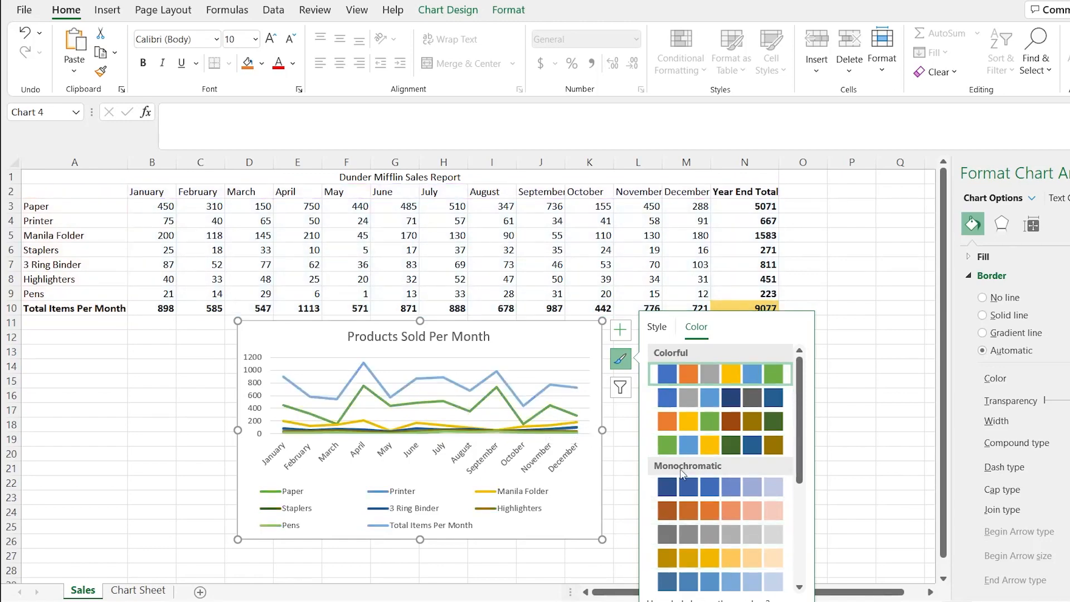
{"action": "left_click", "coordinate": [721, 540]}
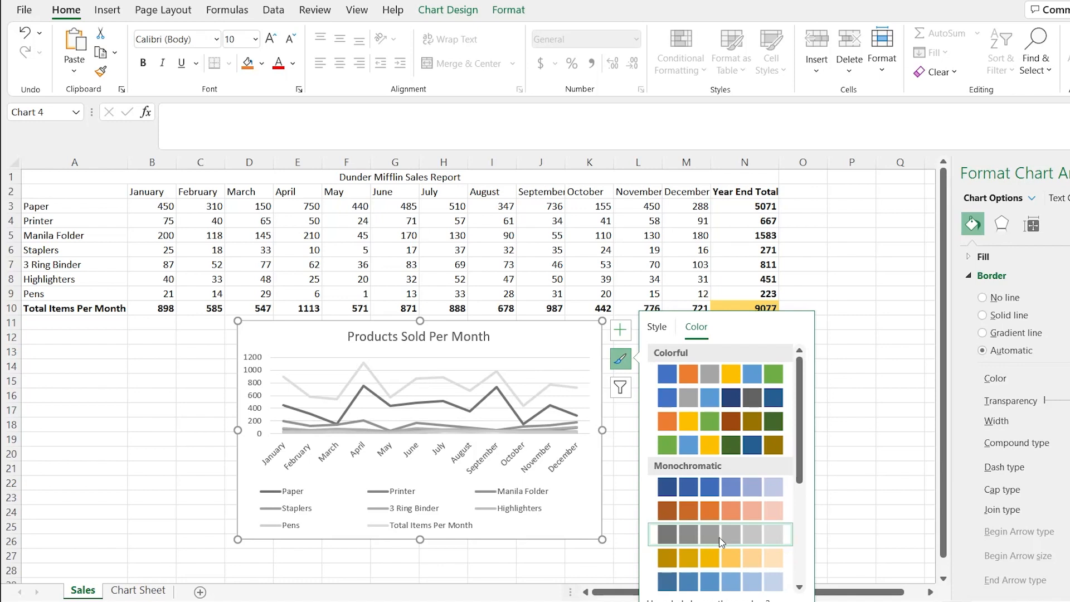
{"action": "left_click", "coordinate": [728, 384]}
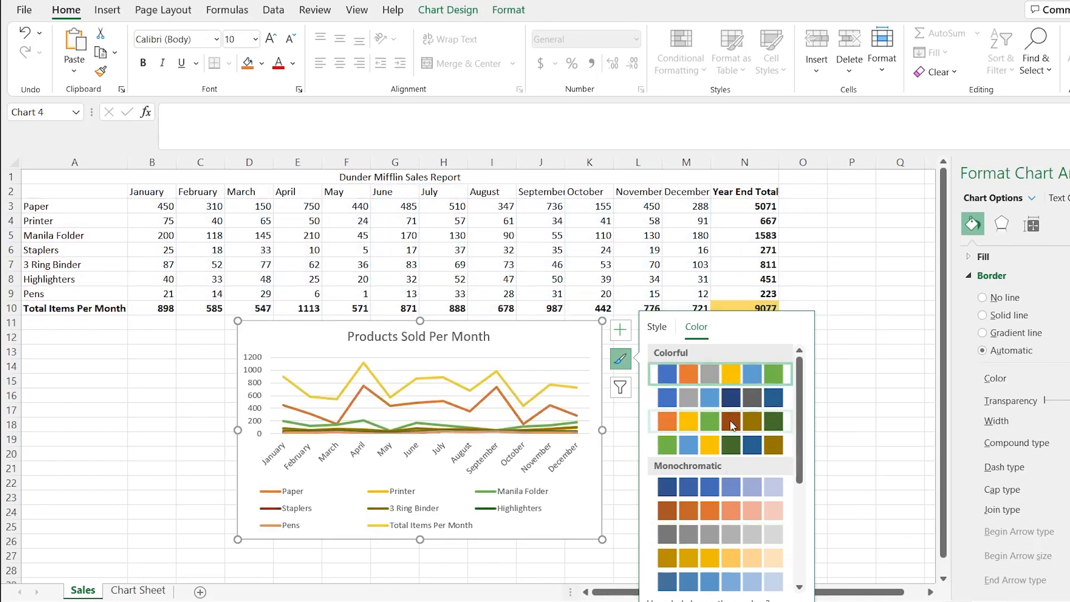
{"action": "left_click", "coordinate": [732, 425]}
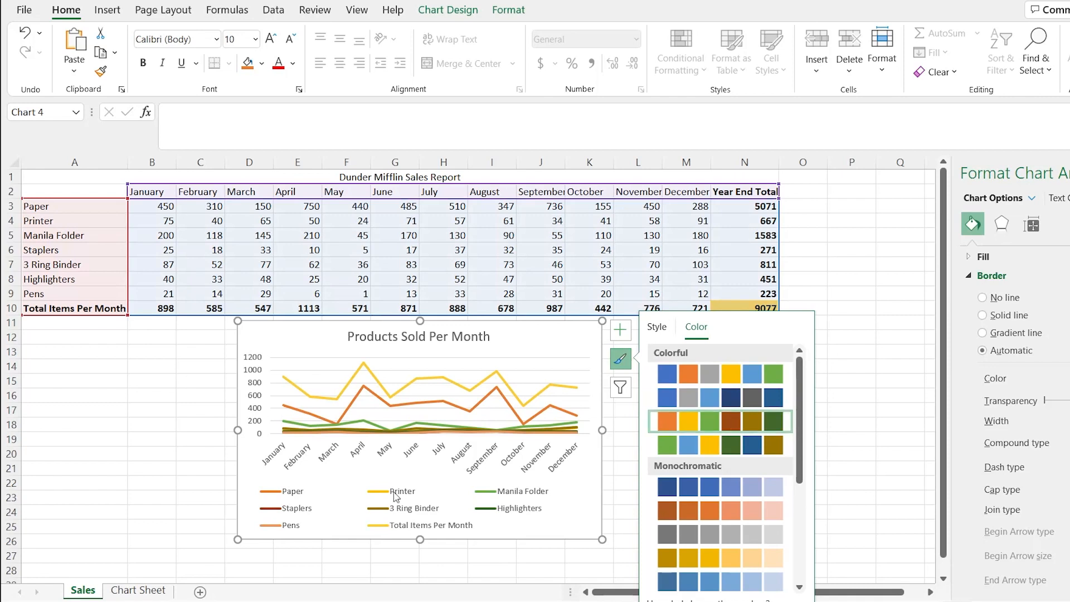
{"action": "left_click", "coordinate": [759, 446]}
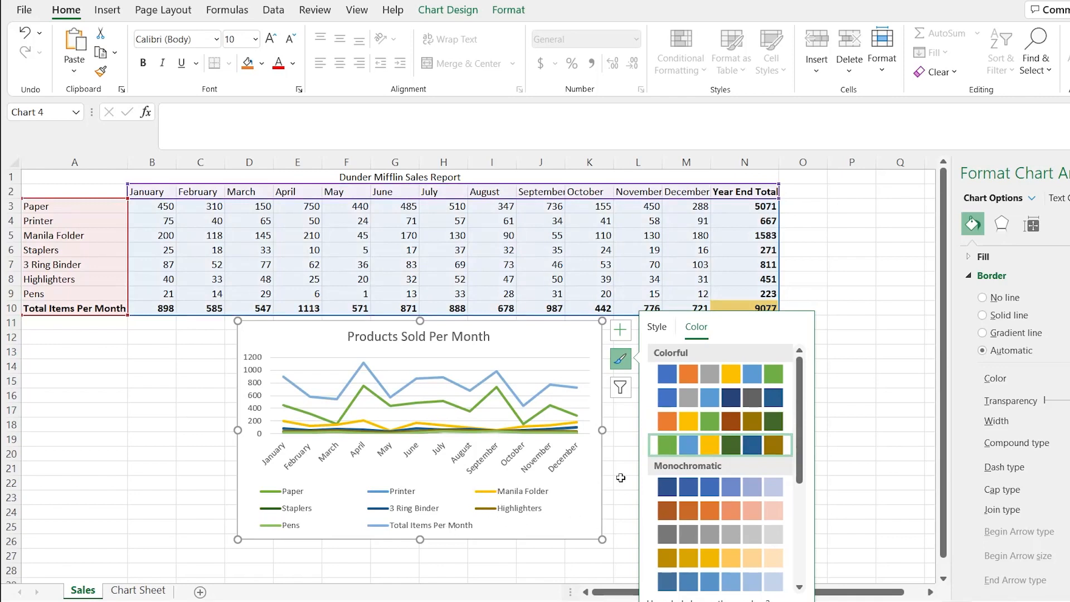
Turn on data labels for every series in the line chart.
{"action": "left_click", "coordinate": [620, 360]}
{"action": "left_click", "coordinate": [624, 335]}
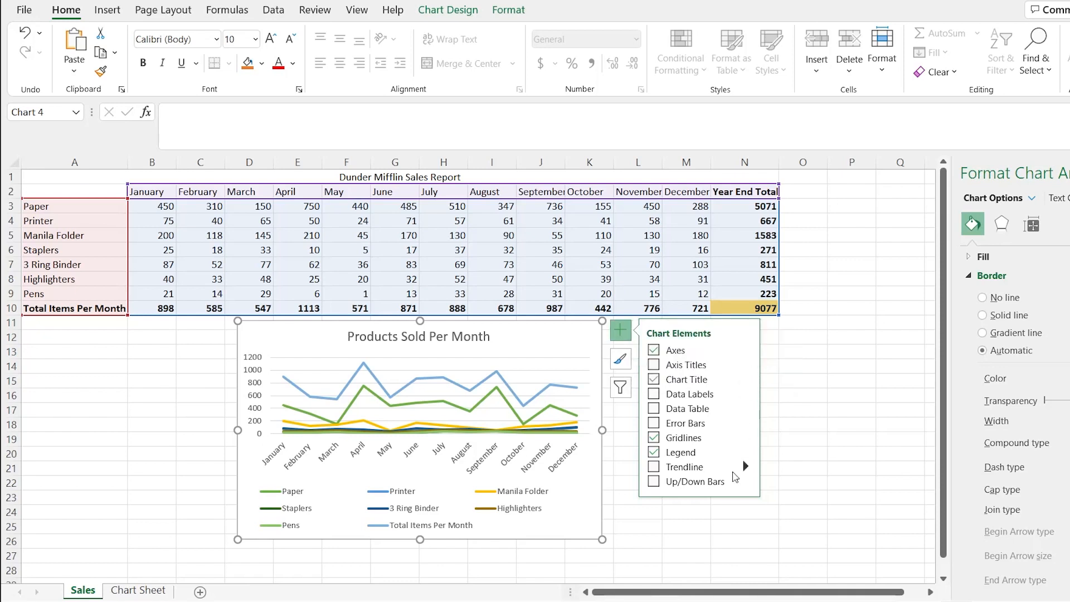
{"action": "left_click", "coordinate": [653, 395]}
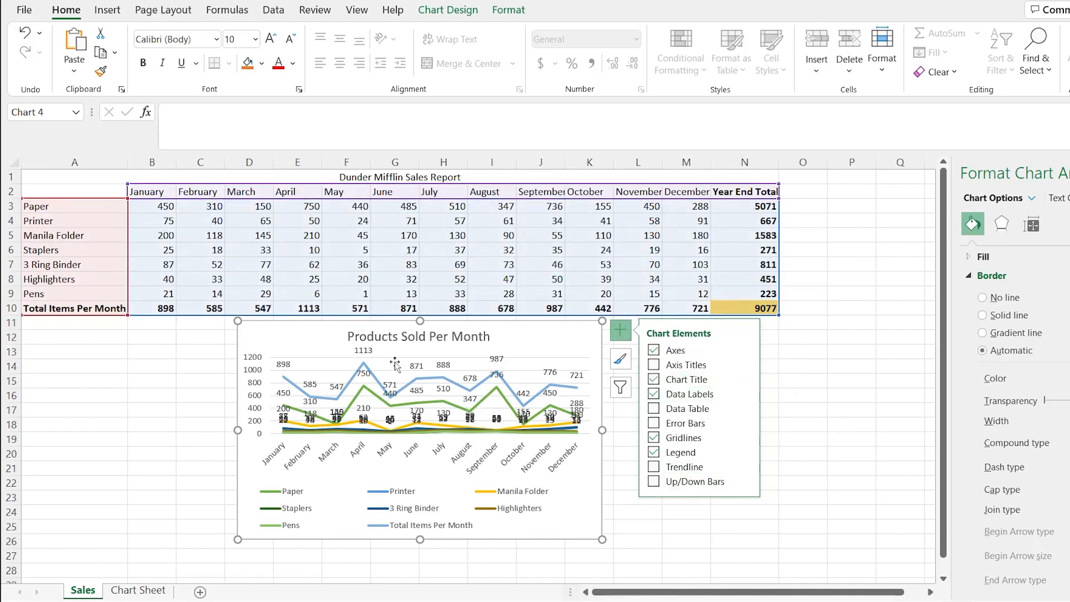
Filter the Printer, Staplers, Highlighters, Pens and Total Items Per Month series out of the line chart.
{"action": "left_click", "coordinate": [620, 387]}
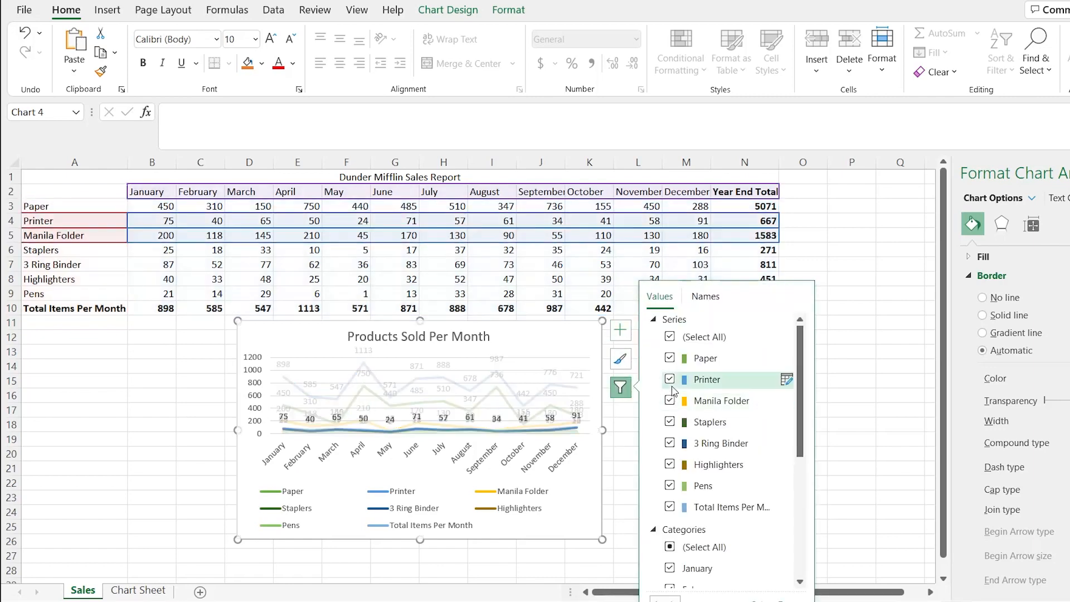
{"action": "left_click", "coordinate": [670, 379]}
{"action": "left_click", "coordinate": [669, 422]}
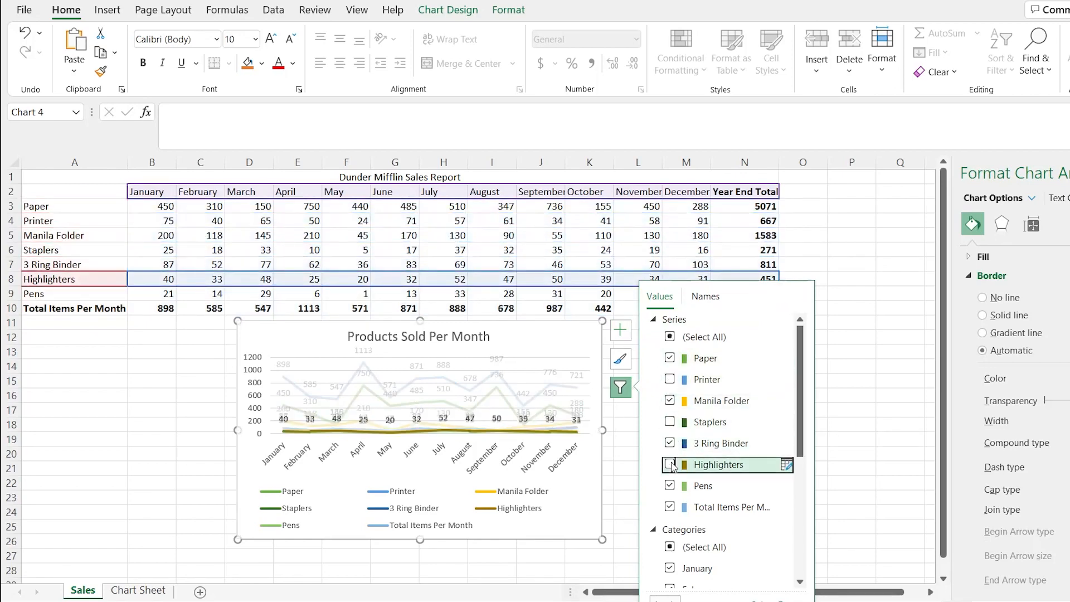
{"action": "left_click", "coordinate": [670, 464]}
{"action": "left_click", "coordinate": [669, 485]}
{"action": "left_click", "coordinate": [670, 507]}
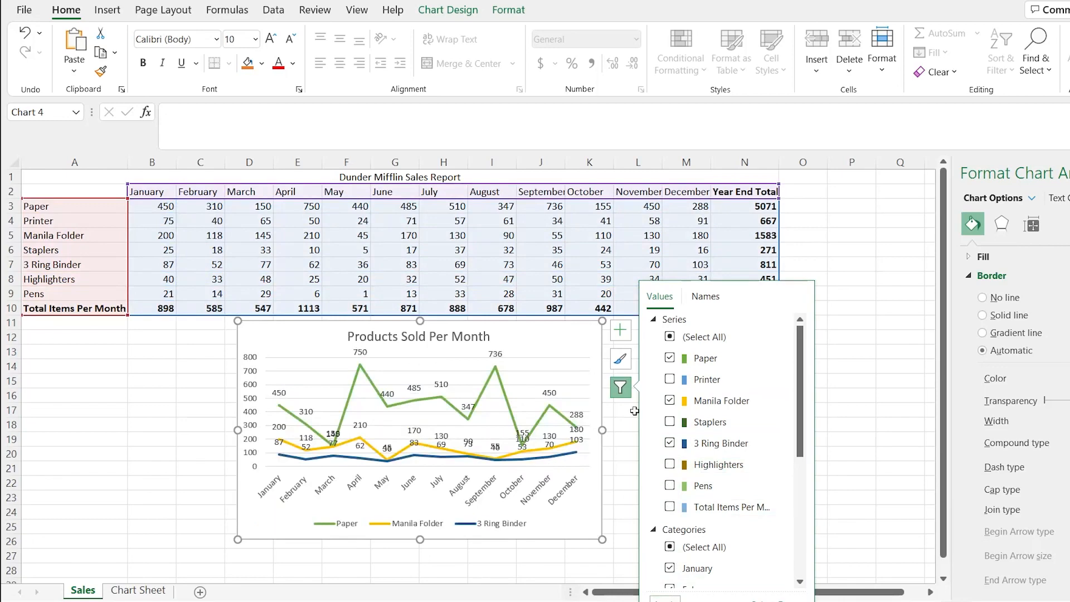
{"action": "left_click", "coordinate": [706, 301]}
{"action": "left_click", "coordinate": [660, 297]}
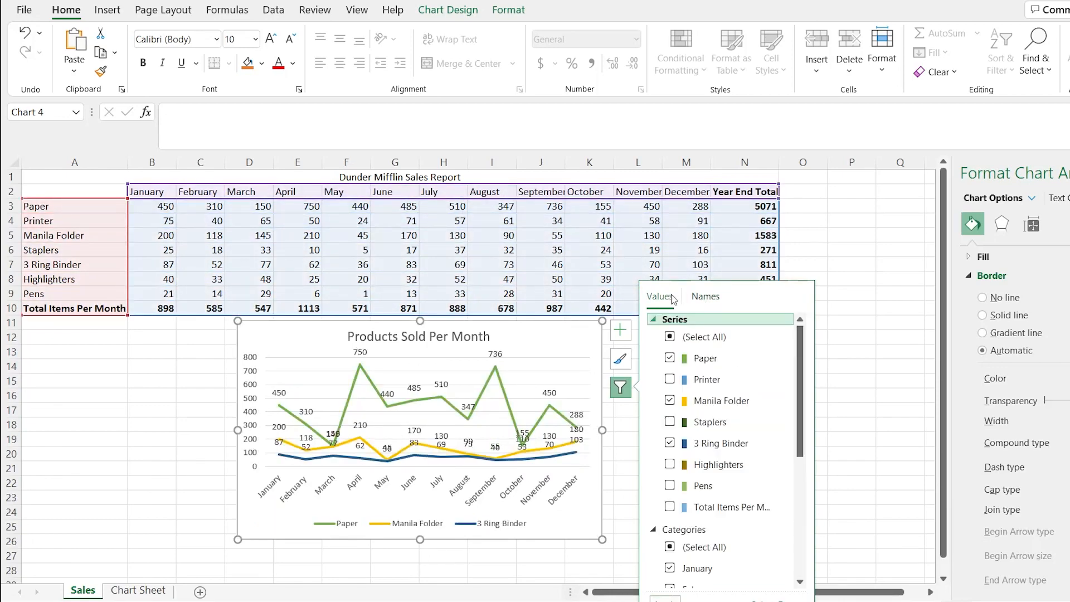
Add a data table beneath the line chart and enlarge the chart up to cell A1.
{"action": "left_click", "coordinate": [620, 330]}
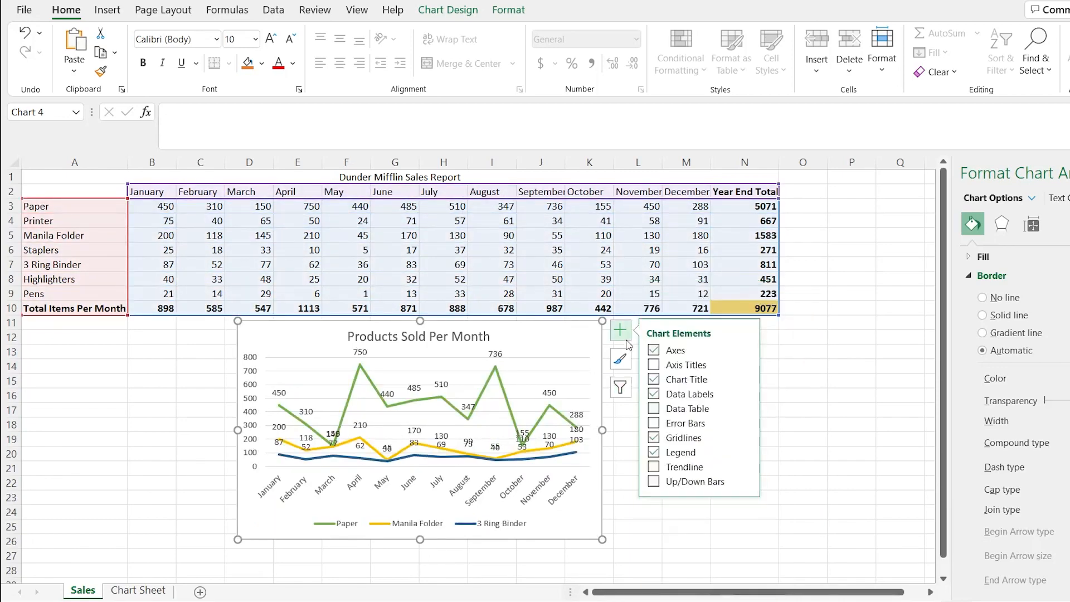
{"action": "left_click", "coordinate": [654, 410]}
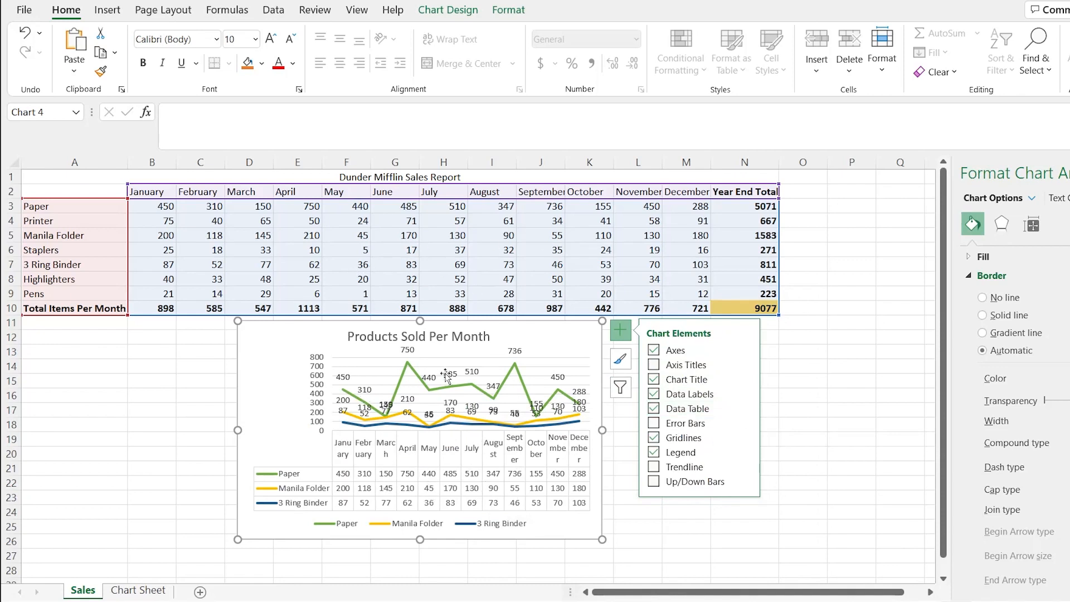
{"action": "left_click_drag", "start_coordinate": [238, 321], "coordinate": [25, 172]}
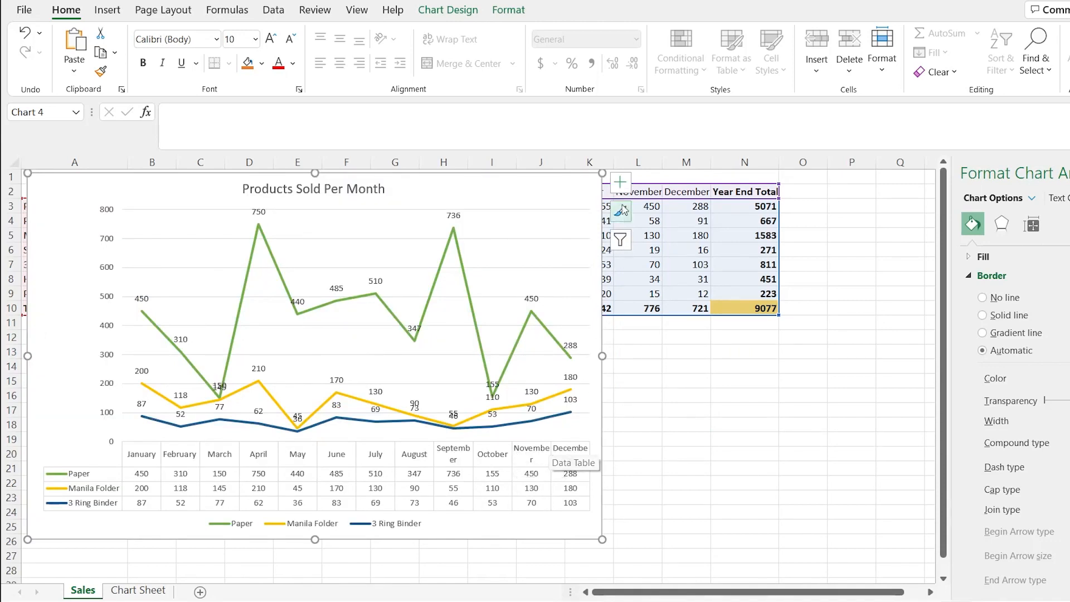
Remove the data labels and resize the chart to span roughly columns E to M in rows 12 to 25.
{"action": "left_click", "coordinate": [620, 182]}
{"action": "left_click", "coordinate": [677, 246]}
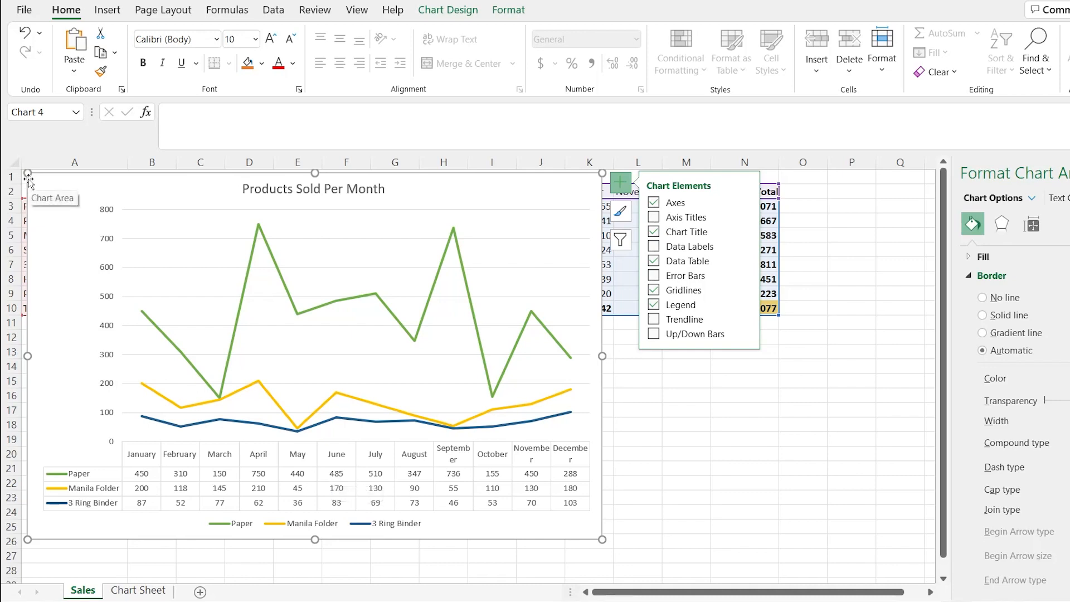
{"action": "left_click_drag", "start_coordinate": [28, 176], "coordinate": [290, 328]}
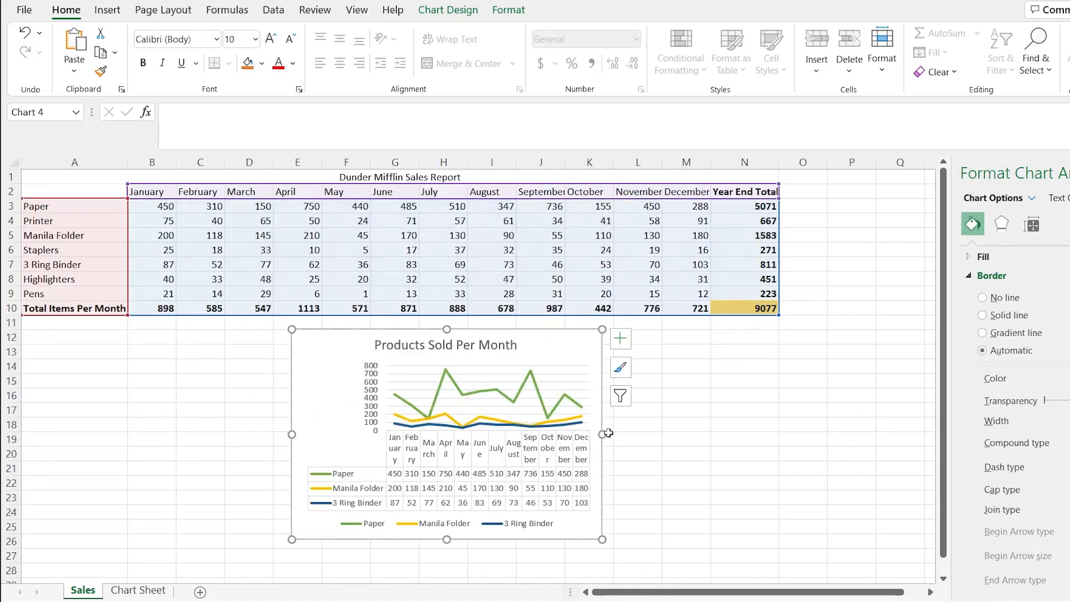
{"action": "left_click_drag", "start_coordinate": [604, 434], "coordinate": [703, 434]}
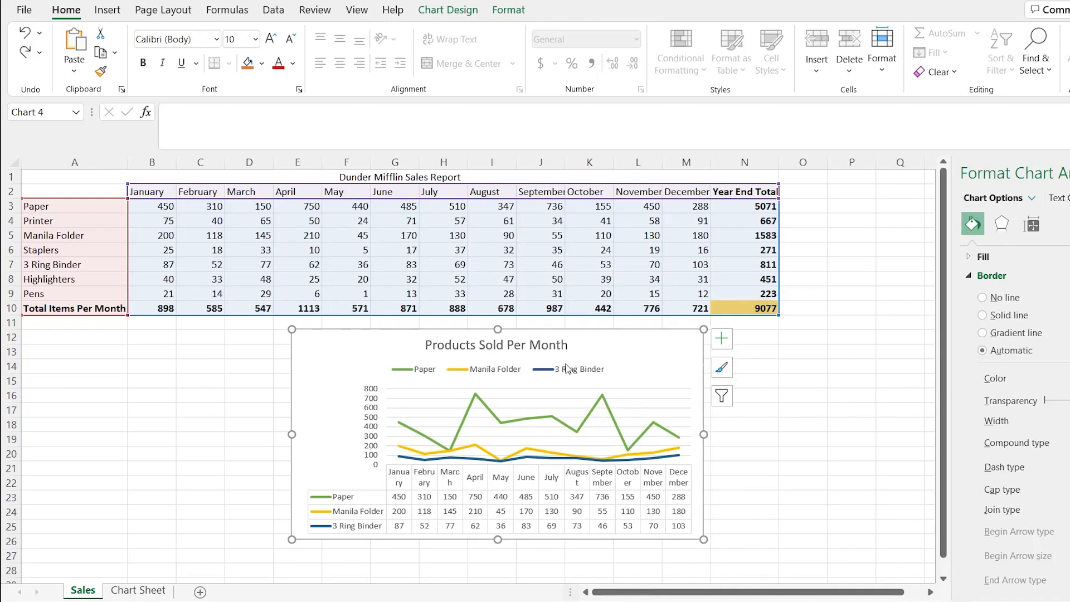
Nudge the legend slightly upward, just beneath the chart title.
{"action": "left_click", "coordinate": [724, 343]}
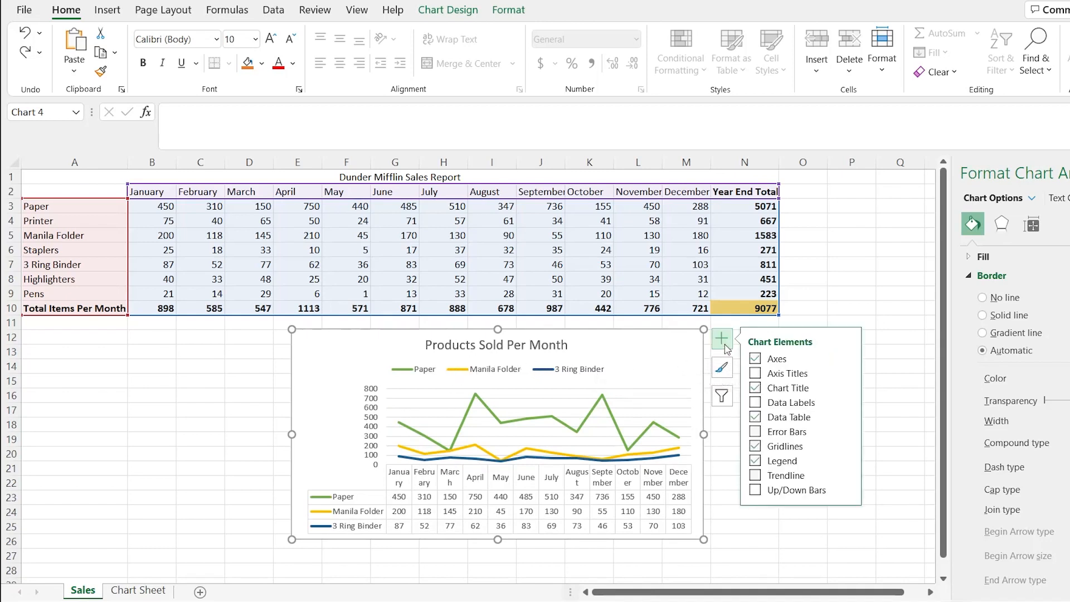
{"action": "left_click", "coordinate": [614, 368]}
{"action": "mouse_move", "coordinate": [599, 362]}
{"action": "left_mouse_down"}
{"action": "mouse_move", "coordinate": [647, 330]}
{"action": "mouse_move", "coordinate": [631, 370]}
{"action": "mouse_move", "coordinate": [530, 403]}
{"action": "mouse_move", "coordinate": [480, 476]}
{"action": "mouse_move", "coordinate": [545, 379]}
{"action": "mouse_move", "coordinate": [599, 374]}
{"action": "left_mouse_up"}
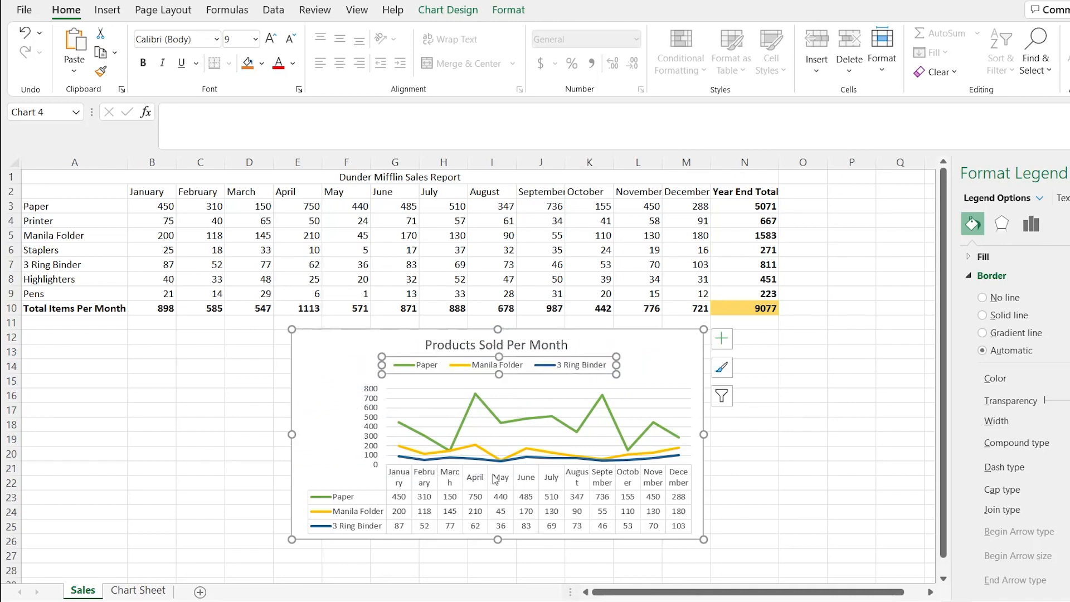
Look through the legend position choices and open the detailed legend options.
{"action": "left_click", "coordinate": [728, 345]}
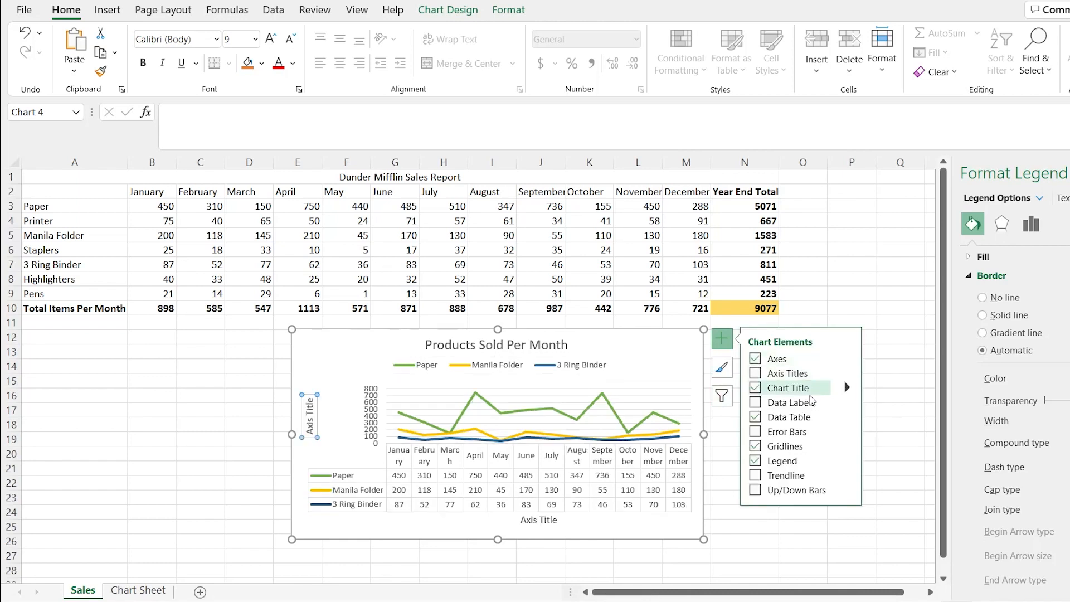
{"action": "left_click", "coordinate": [847, 462]}
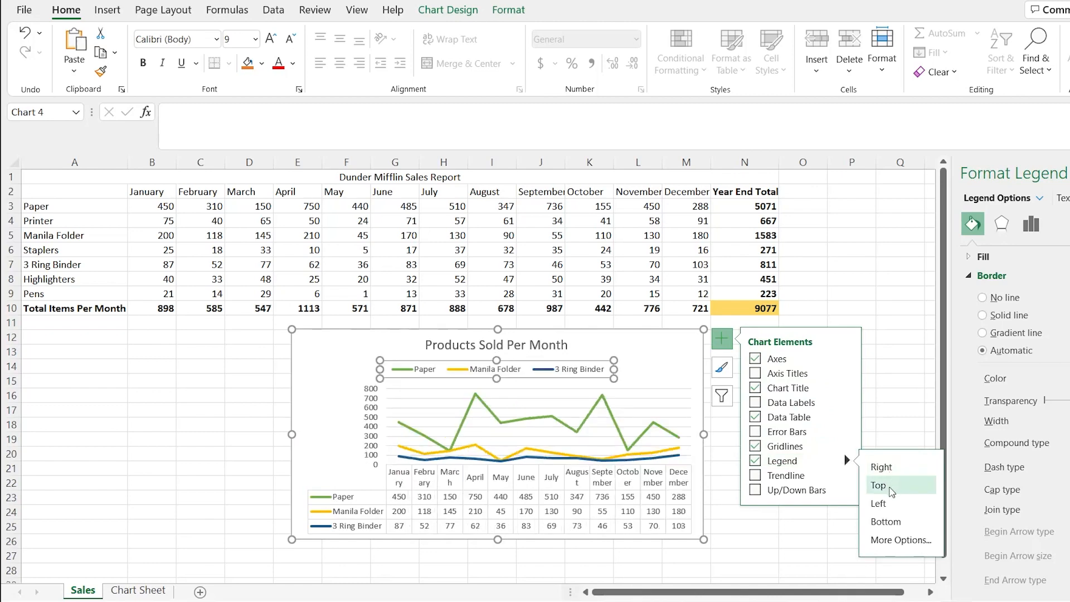
{"action": "left_click", "coordinate": [903, 541]}
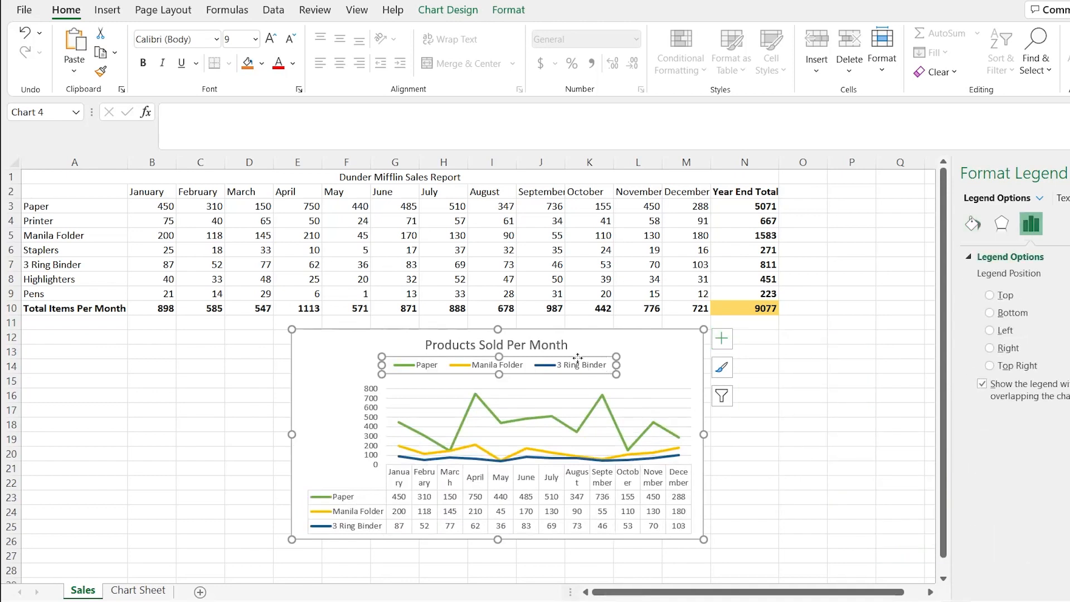
Place the legend to the right of the plot and move it down beside the data table in the chart's lower-right corner.
{"action": "left_click", "coordinate": [722, 338]}
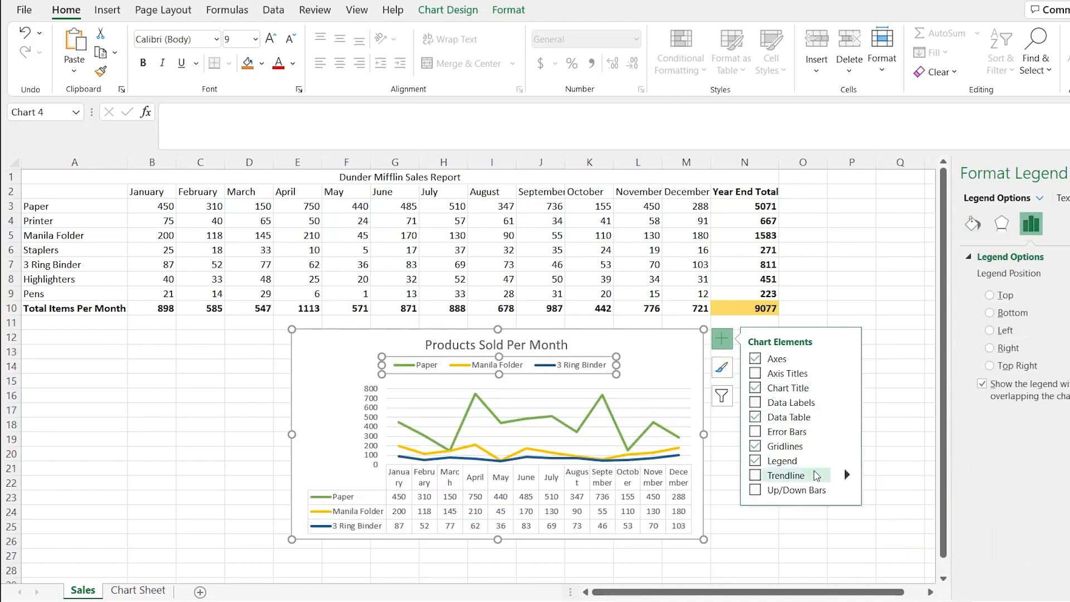
{"action": "left_click", "coordinate": [848, 460]}
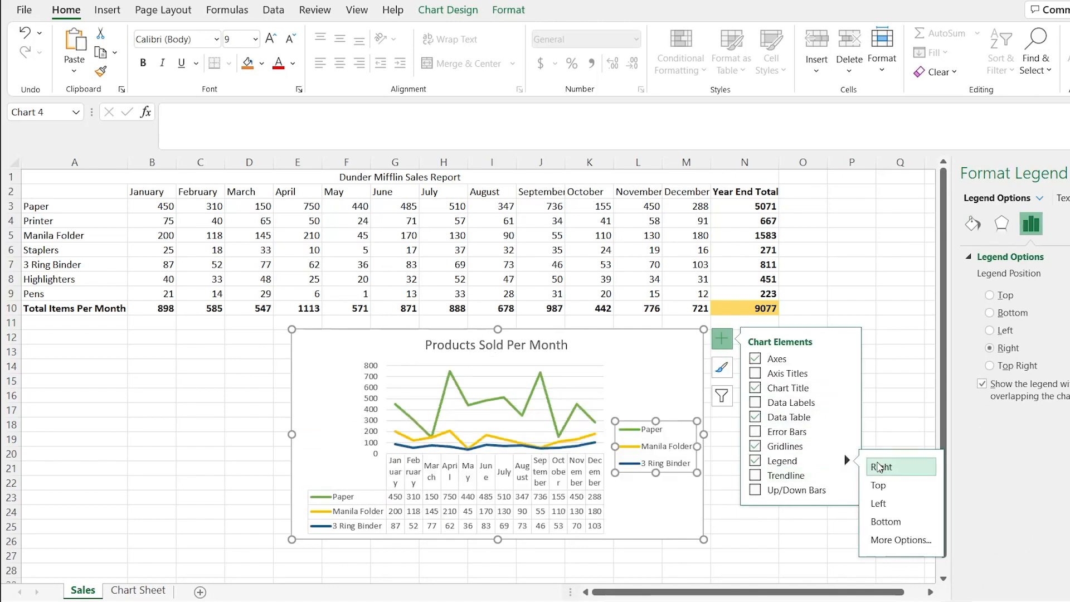
{"action": "left_click_drag", "start_coordinate": [684, 431], "coordinate": [683, 480]}
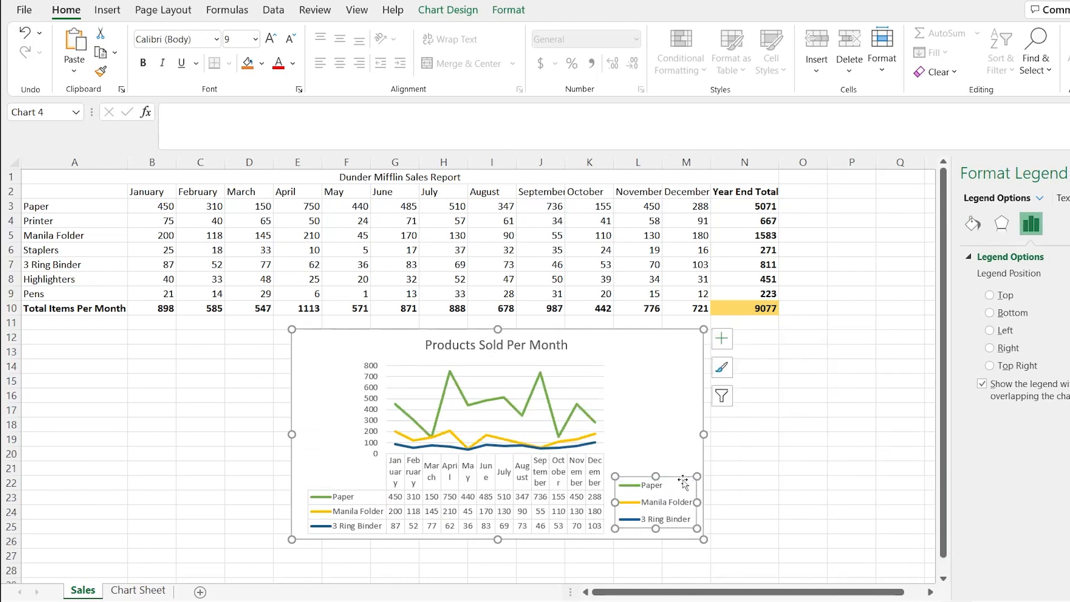
{"action": "left_click", "coordinate": [650, 400]}
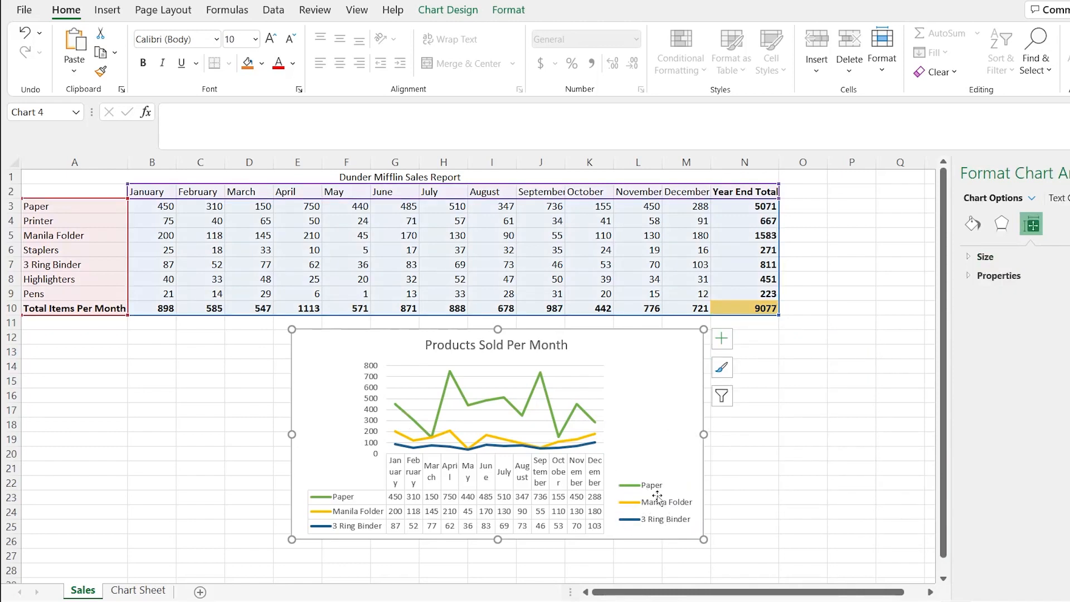
{"action": "left_click", "coordinate": [555, 398]}
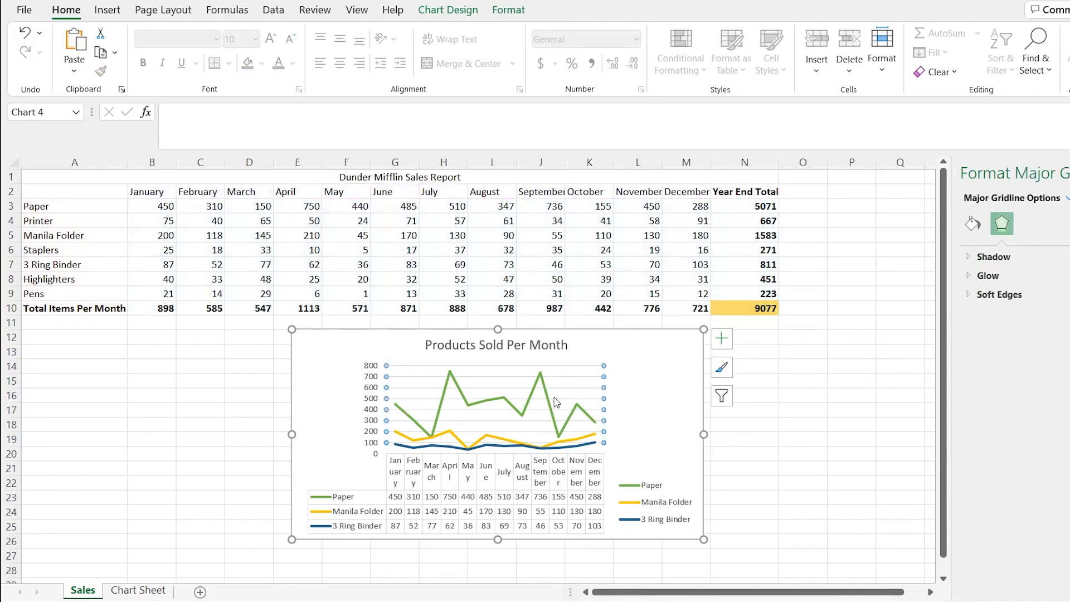
{"action": "left_click", "coordinate": [559, 373]}
{"action": "left_click", "coordinate": [565, 369]}
{"action": "left_click", "coordinate": [564, 372]}
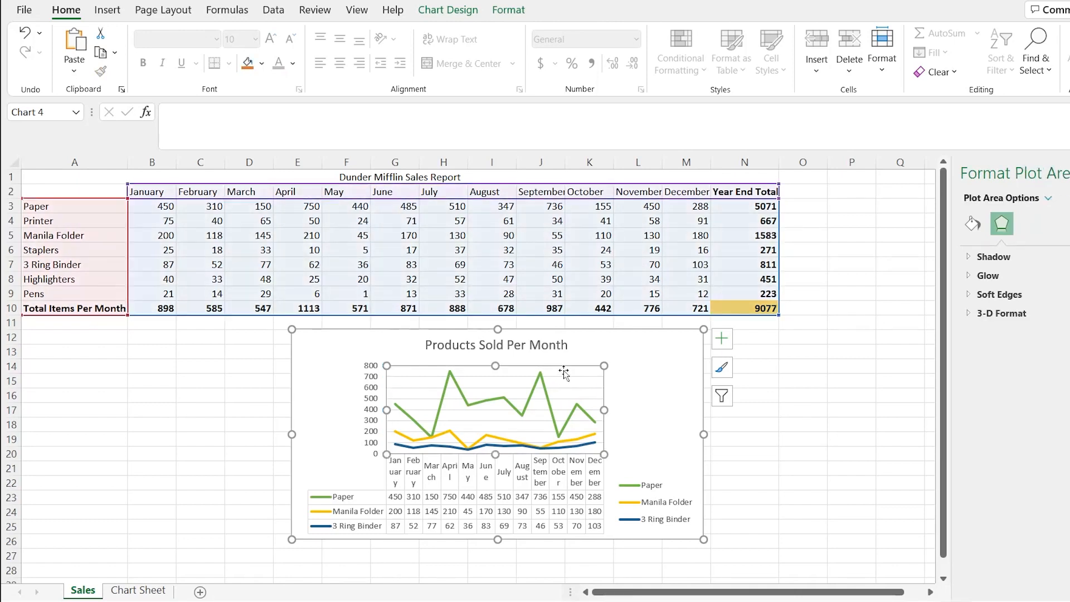
{"action": "mouse_move", "coordinate": [564, 371]}
{"action": "left_mouse_down"}
{"action": "mouse_move", "coordinate": [641, 355]}
{"action": "mouse_move", "coordinate": [662, 370]}
{"action": "mouse_move", "coordinate": [567, 370]}
{"action": "mouse_move", "coordinate": [596, 347]}
{"action": "mouse_move", "coordinate": [583, 369]}
{"action": "left_mouse_up"}
{"action": "key", "text": "ctrl+z"}
{"action": "key", "text": "ctrl+z"}
{"action": "key", "text": "ctrl+z"}
{"action": "key", "text": "ctrl+z"}
{"action": "key", "text": "ctrl+z"}
{"action": "key", "text": "ctrl+z"}
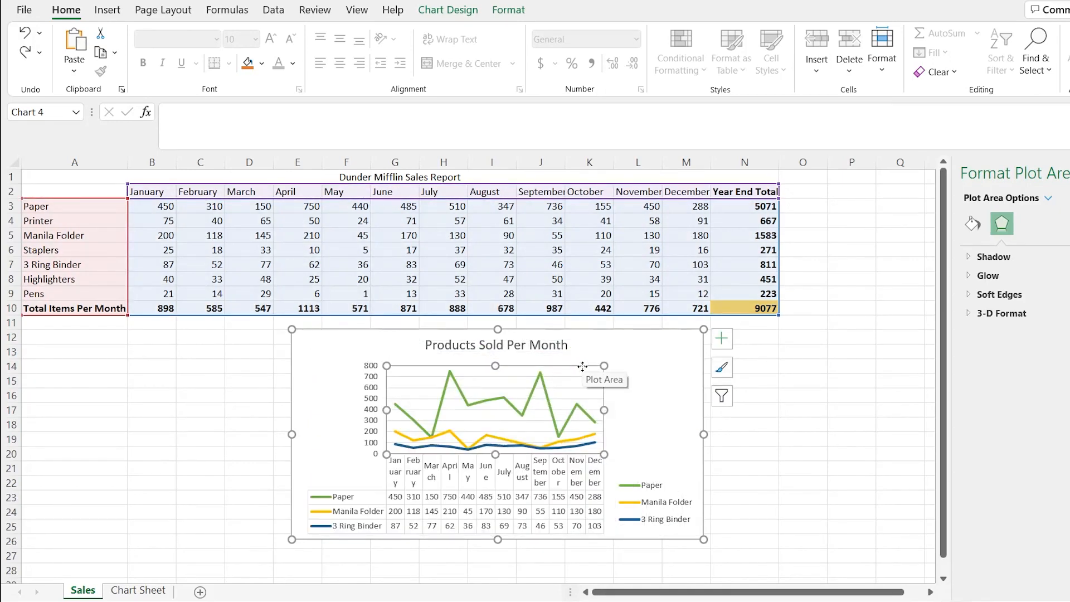
Copy the whole line chart with its data table and paste it on the Chart Sheet at cell J18.
{"action": "left_click", "coordinate": [669, 346]}
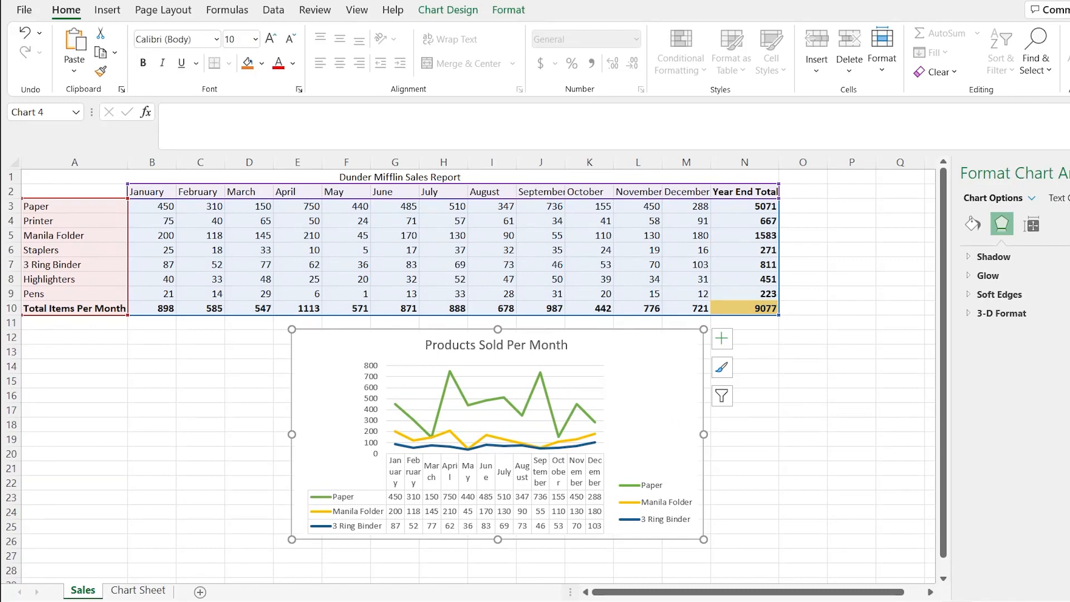
{"action": "left_click", "coordinate": [138, 590]}
{"action": "left_click", "coordinate": [383, 365]}
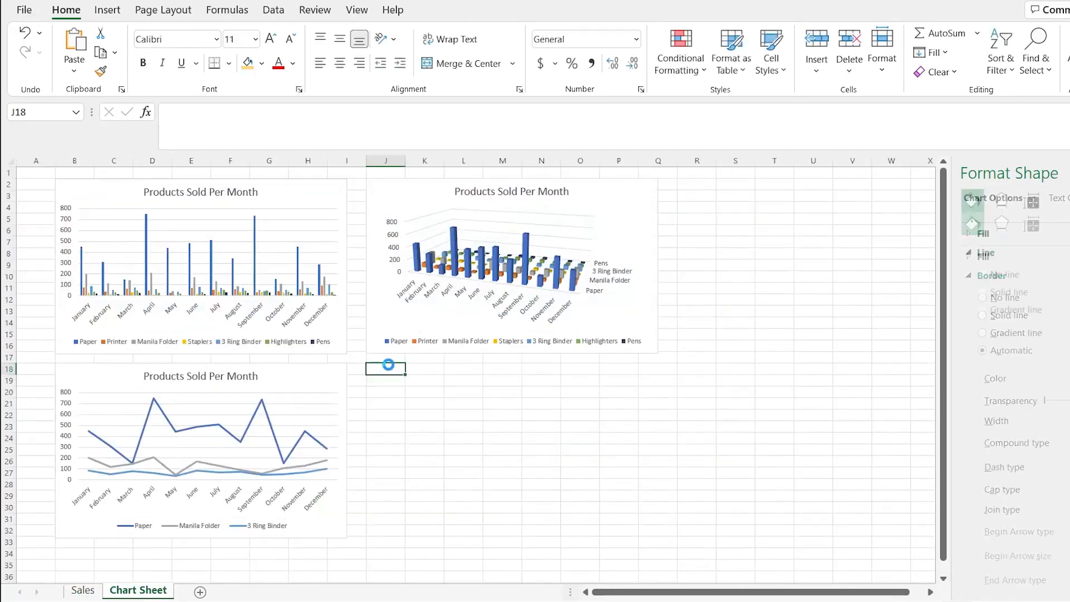
{"action": "key", "text": "ctrl+v"}
{"action": "left_click", "coordinate": [696, 312]}
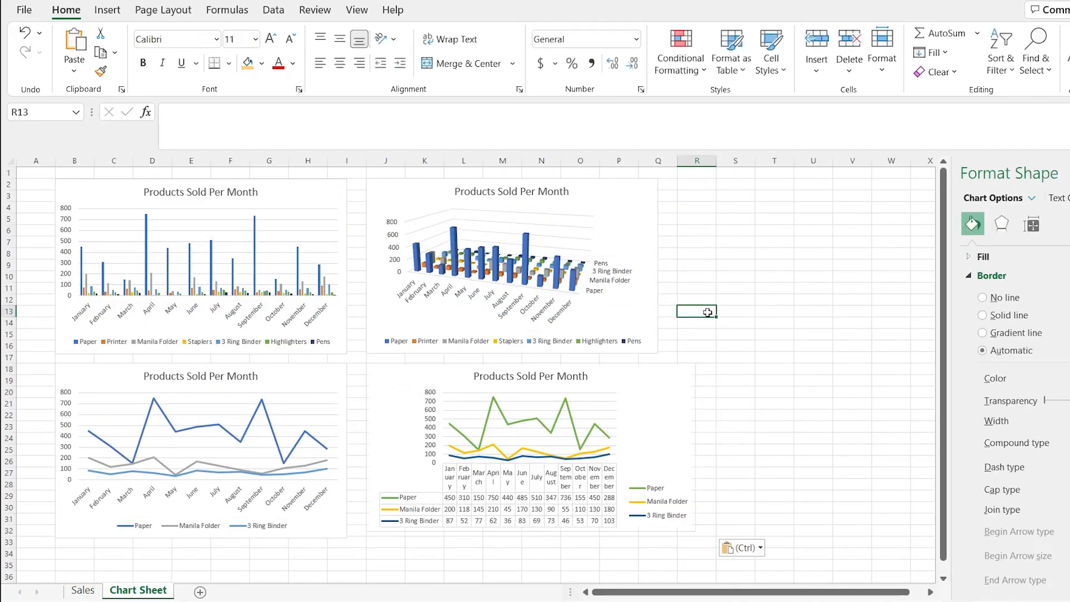
Go back to the Sales sheet and look through the chart area's border, fill, shadow and glow formatting options.
{"action": "left_click", "coordinate": [82, 590]}
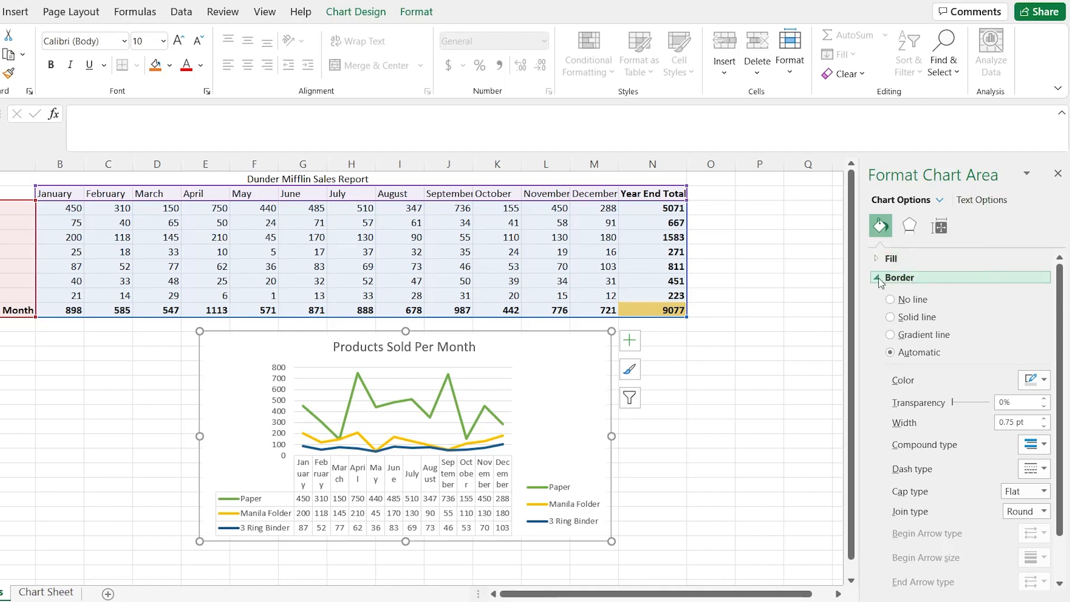
{"action": "scroll", "coordinate": [879, 365], "scroll_direction": "down", "scroll_amount": 1}
{"action": "scroll", "coordinate": [880, 365], "scroll_direction": "up", "scroll_amount": 1}
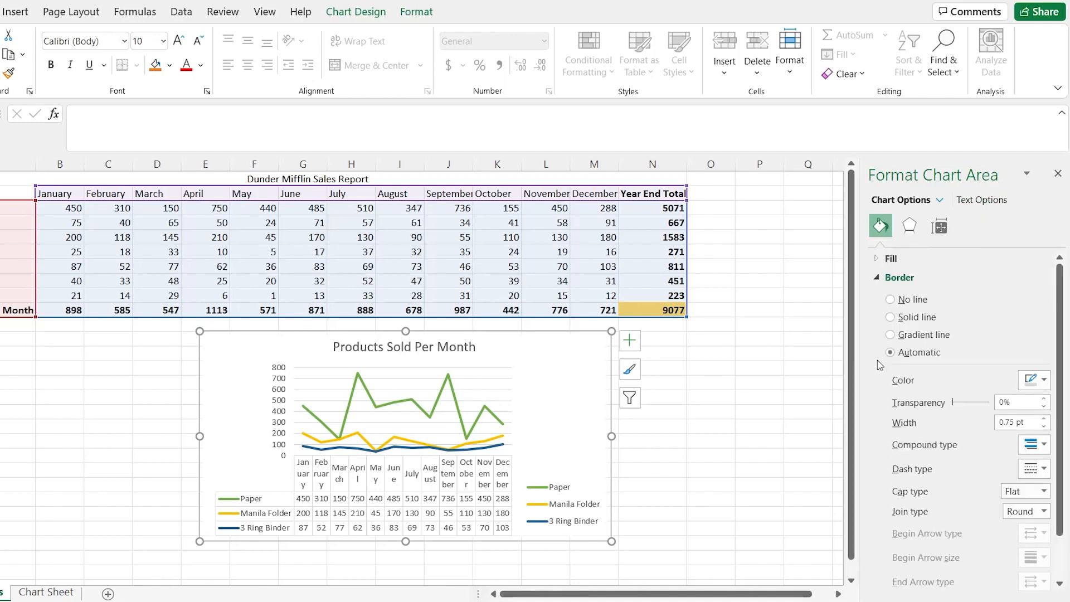
{"action": "left_click", "coordinate": [881, 280]}
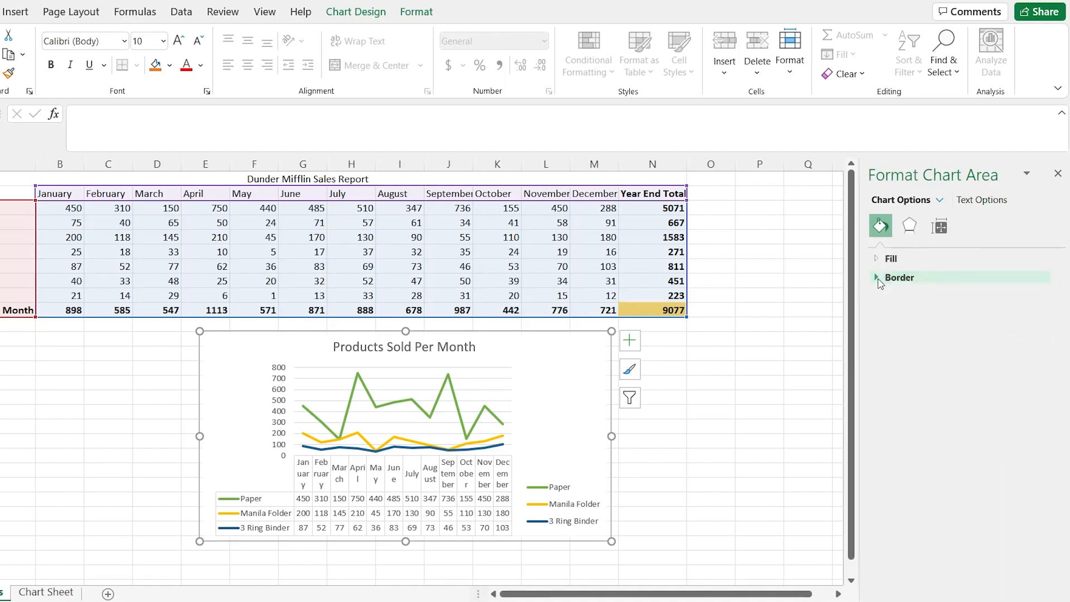
{"action": "left_click", "coordinate": [879, 262]}
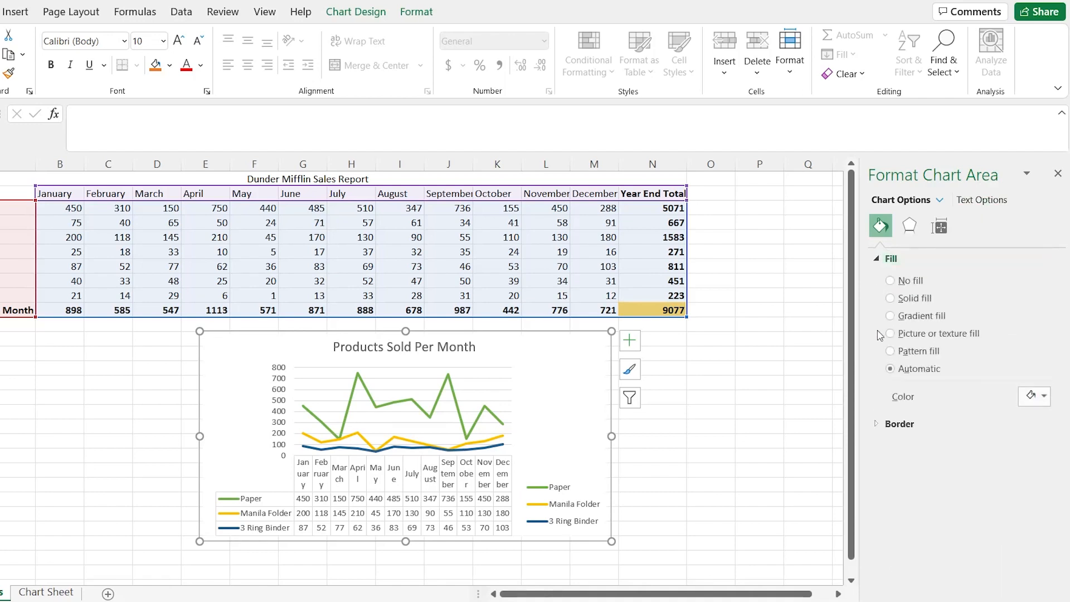
{"action": "left_click", "coordinate": [912, 225]}
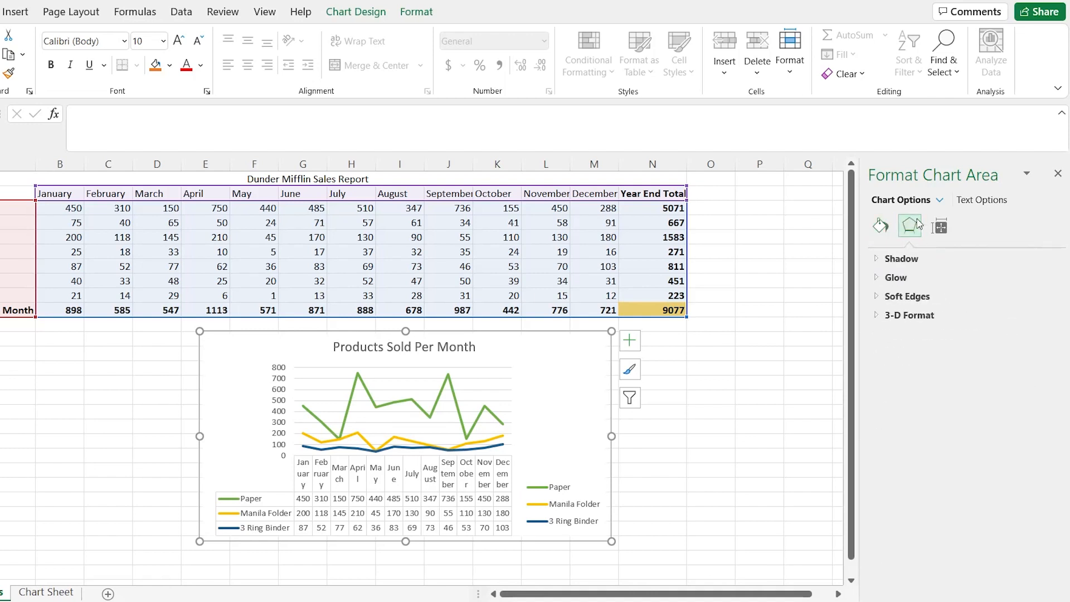
{"action": "left_click", "coordinate": [879, 259]}
{"action": "left_click", "coordinate": [879, 432]}
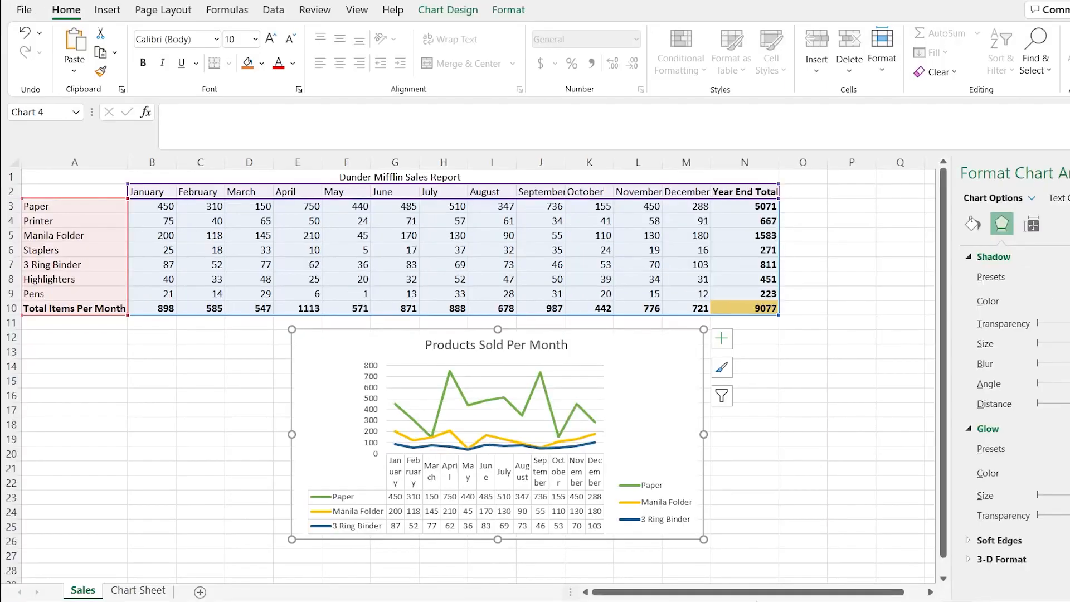
Check the Chart Sheet, then open the chart type choices for the Sales line chart and examine the Pie and Doughnut variants.
{"action": "left_click", "coordinate": [138, 590]}
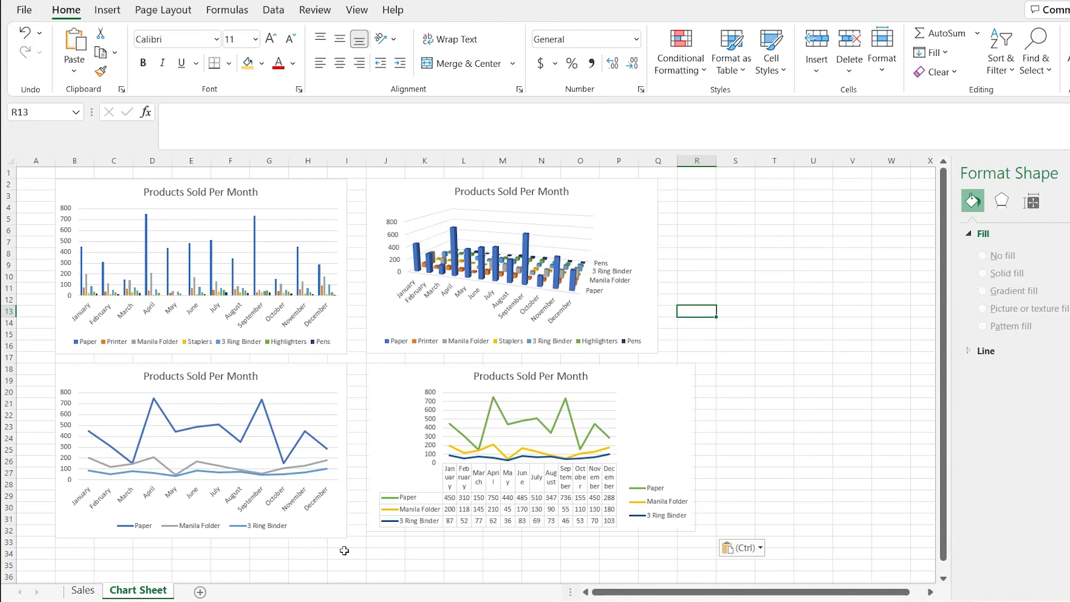
{"action": "left_click", "coordinate": [84, 590]}
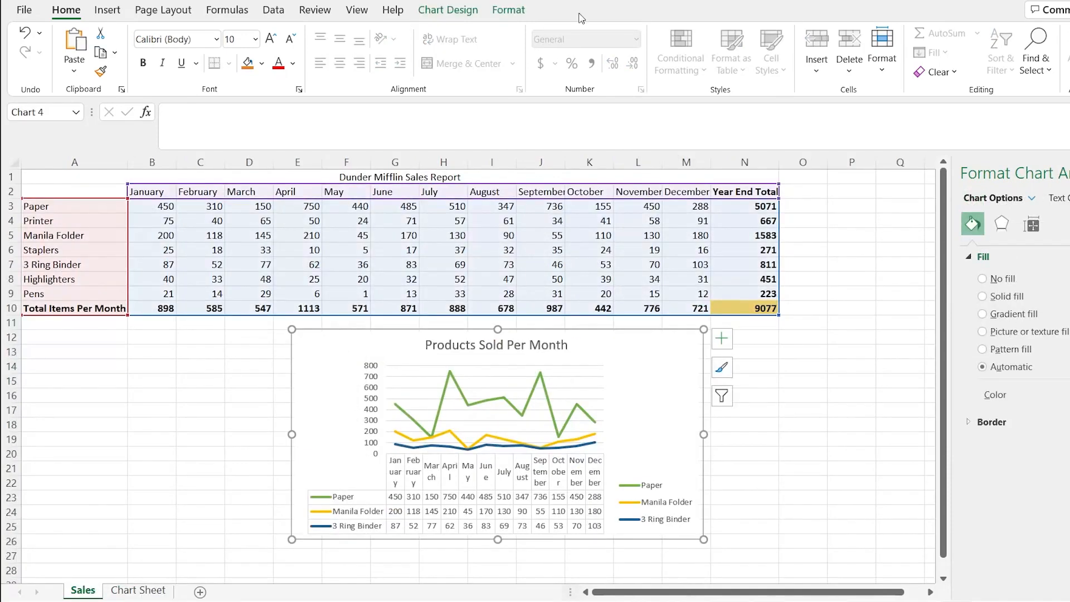
{"action": "left_click", "coordinate": [448, 10]}
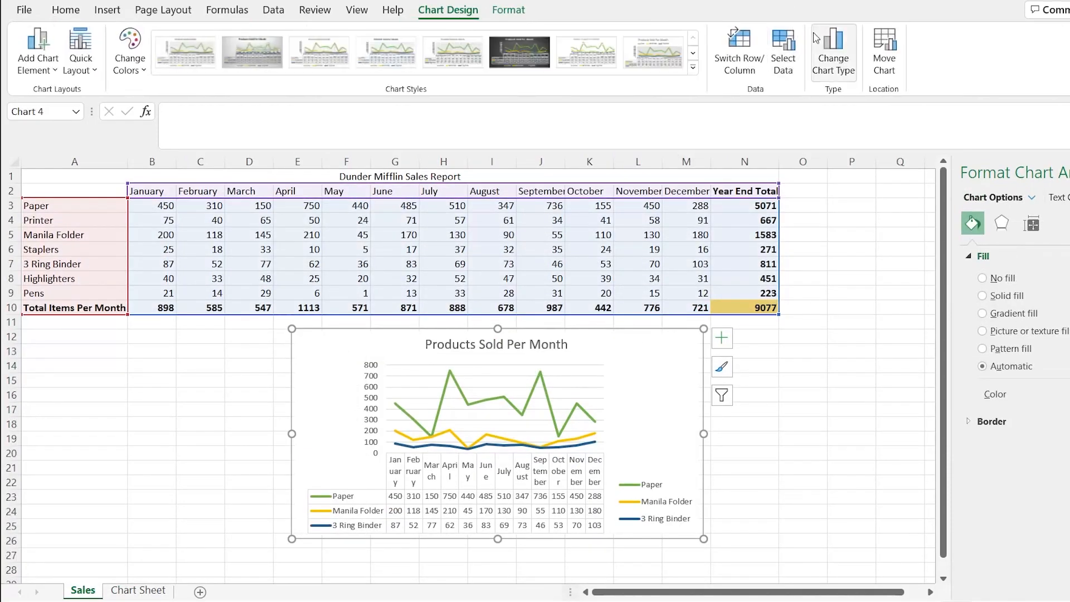
{"action": "left_click", "coordinate": [831, 46]}
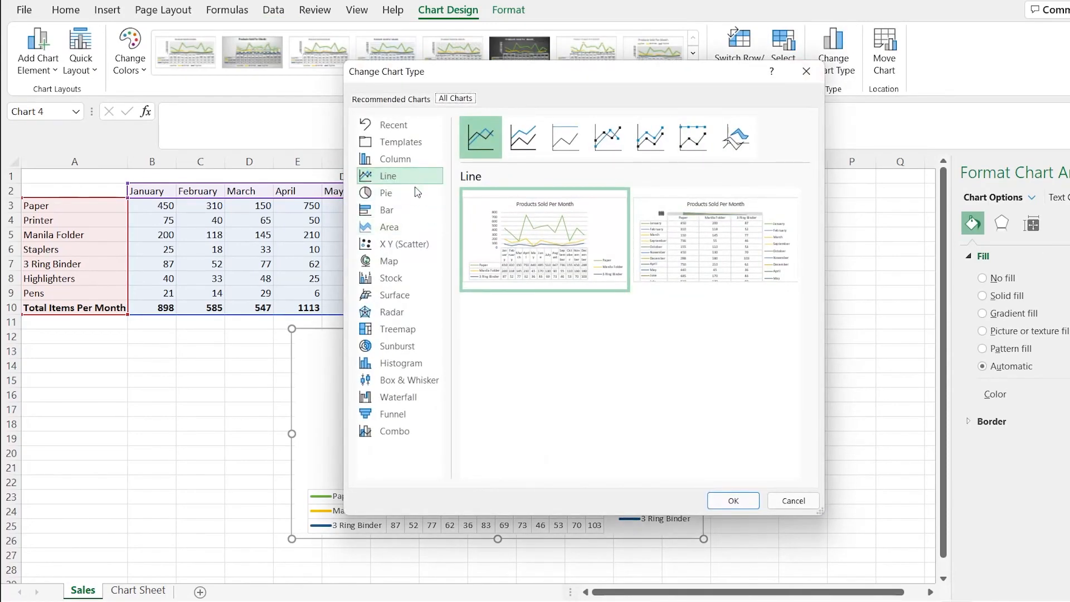
{"action": "left_click", "coordinate": [416, 193]}
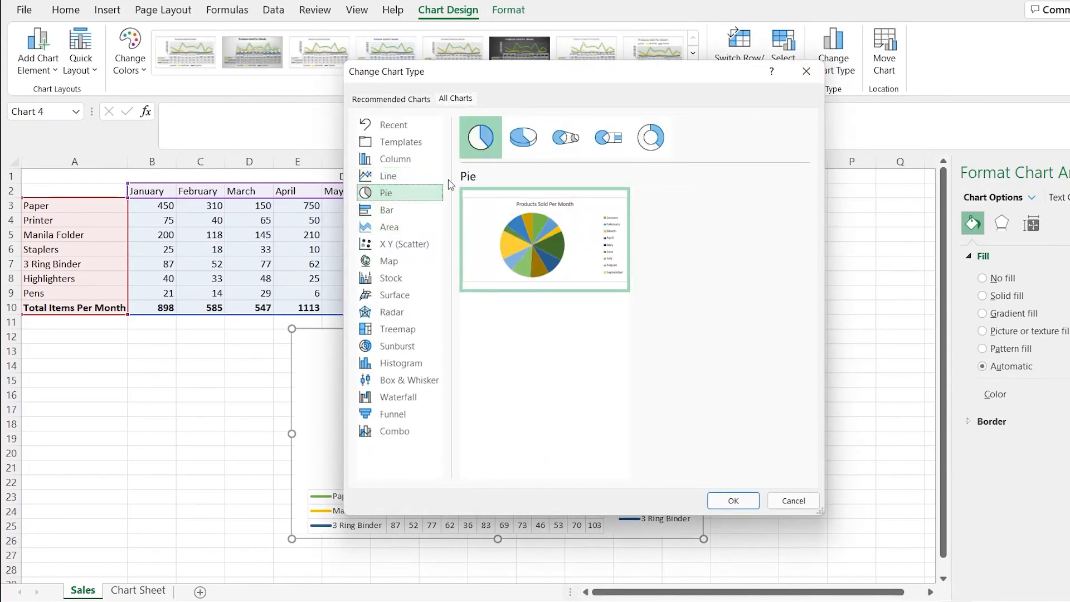
{"action": "left_click", "coordinate": [646, 148]}
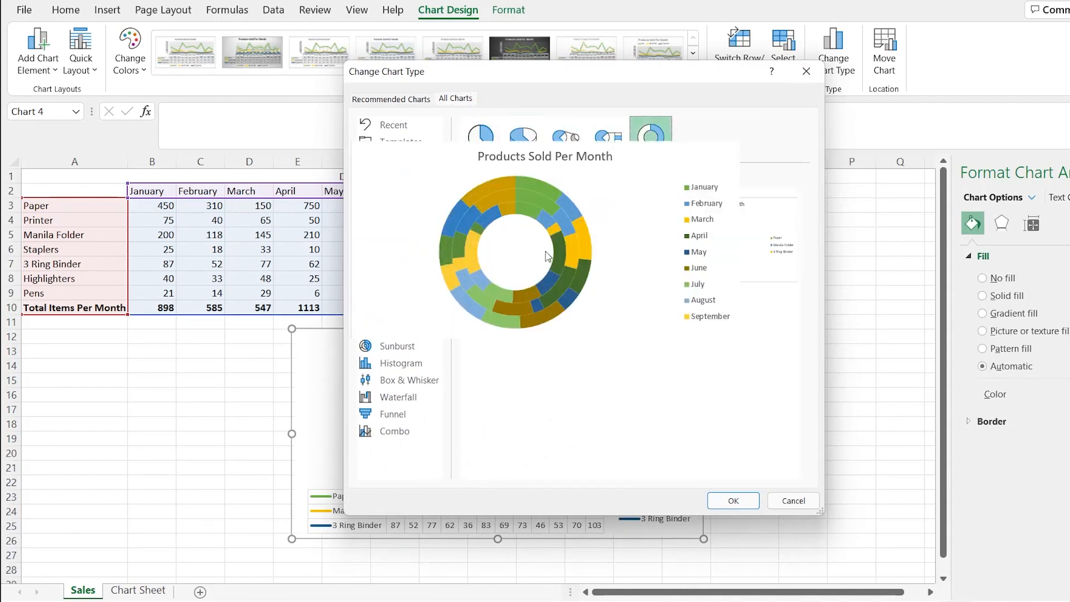
{"action": "mouse_move", "coordinate": [670, 223]}
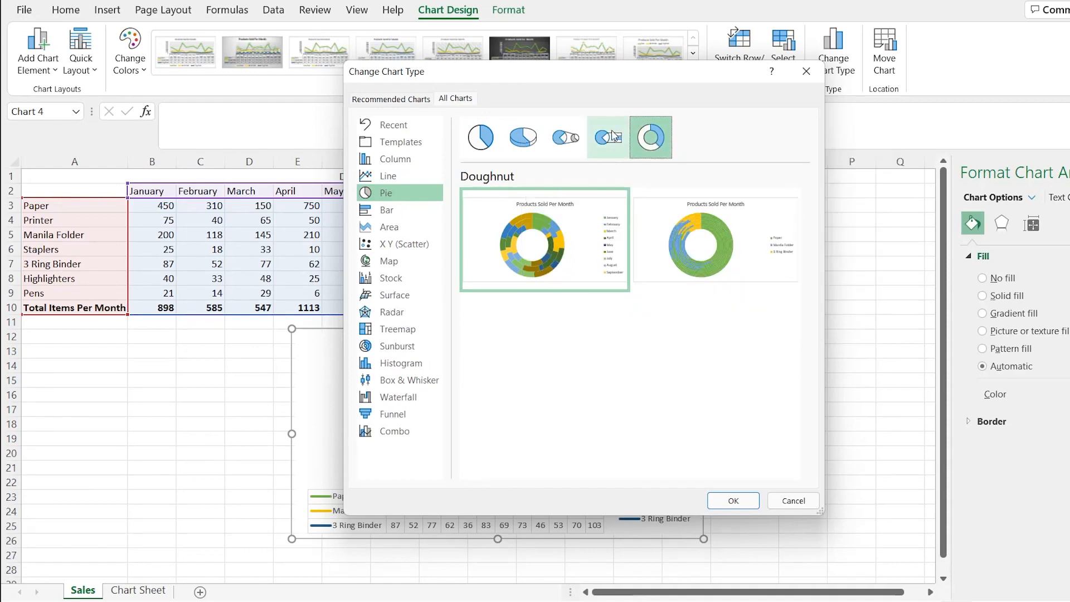
{"action": "left_click", "coordinate": [480, 137]}
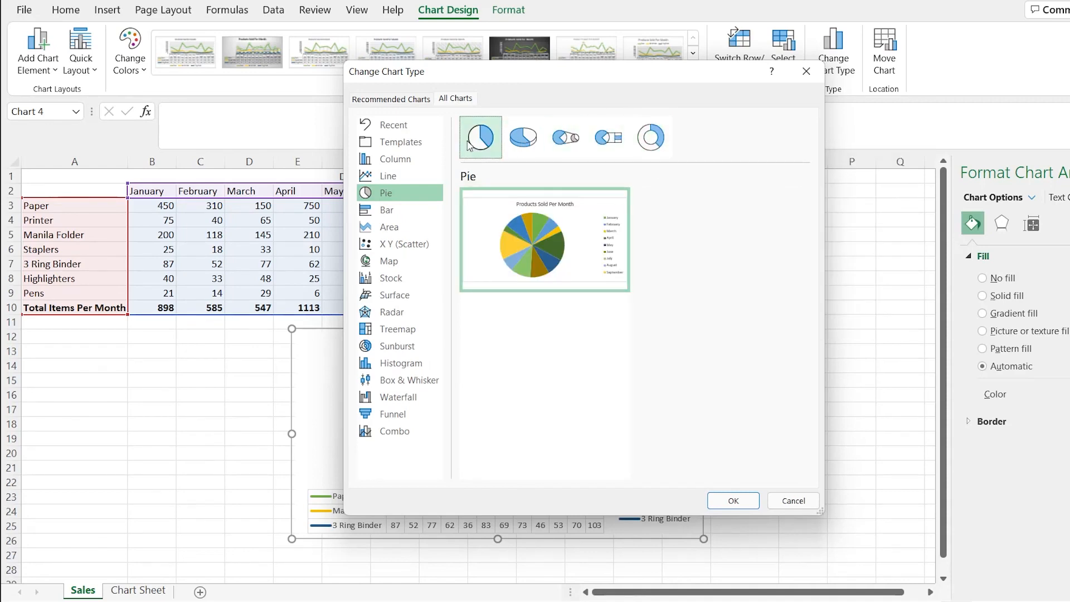
Preview the Clustered Bar, Box and Whisker, Waterfall and Clustered Column types, then cancel the type change and return to the Chart Sheet.
{"action": "left_click", "coordinate": [404, 212]}
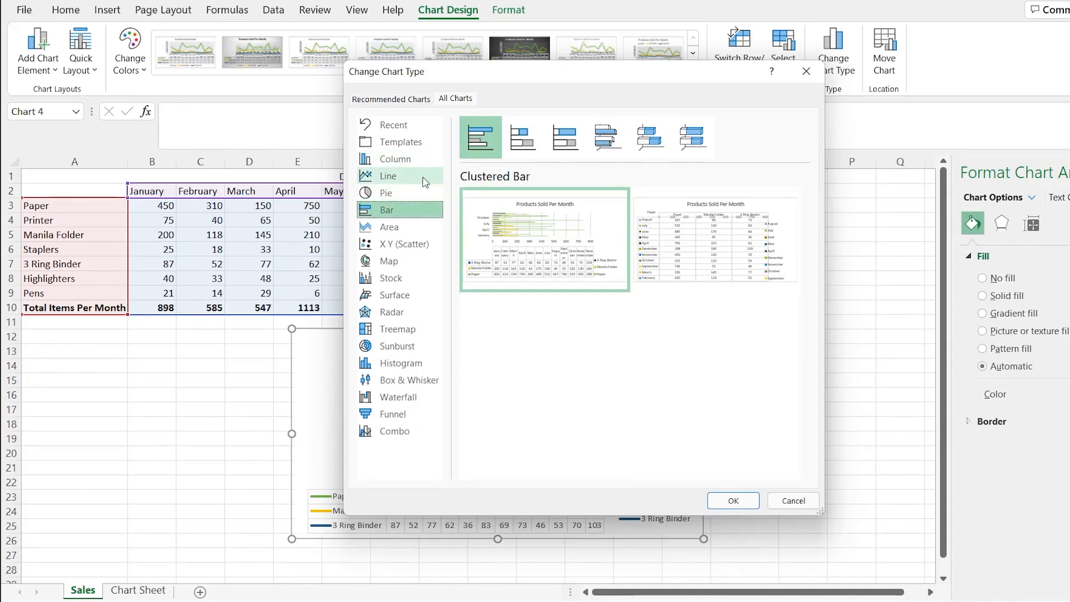
{"action": "mouse_move", "coordinate": [519, 232]}
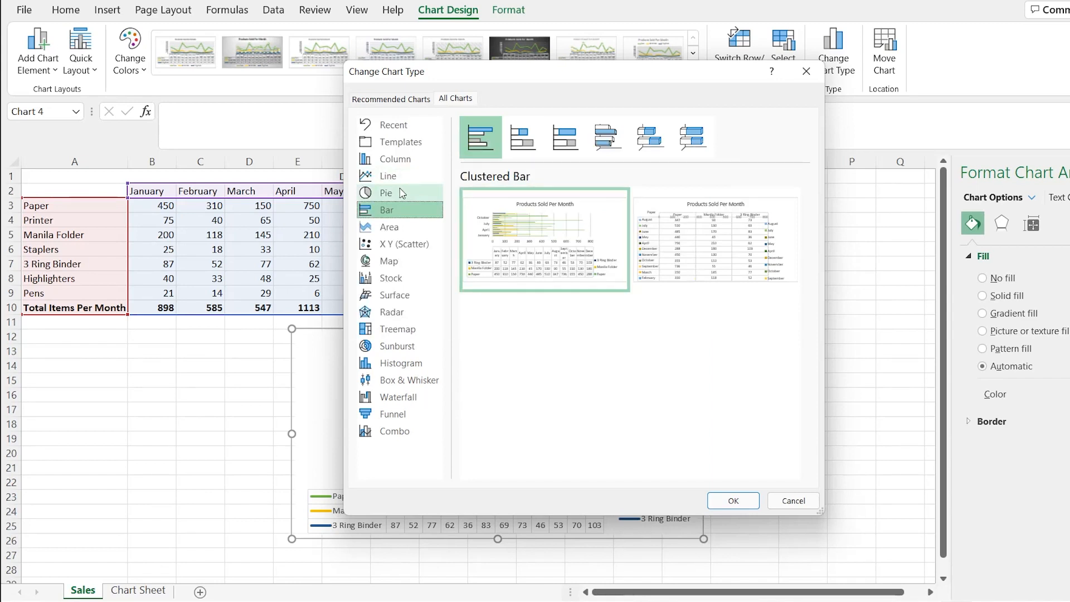
{"action": "left_click", "coordinate": [415, 381]}
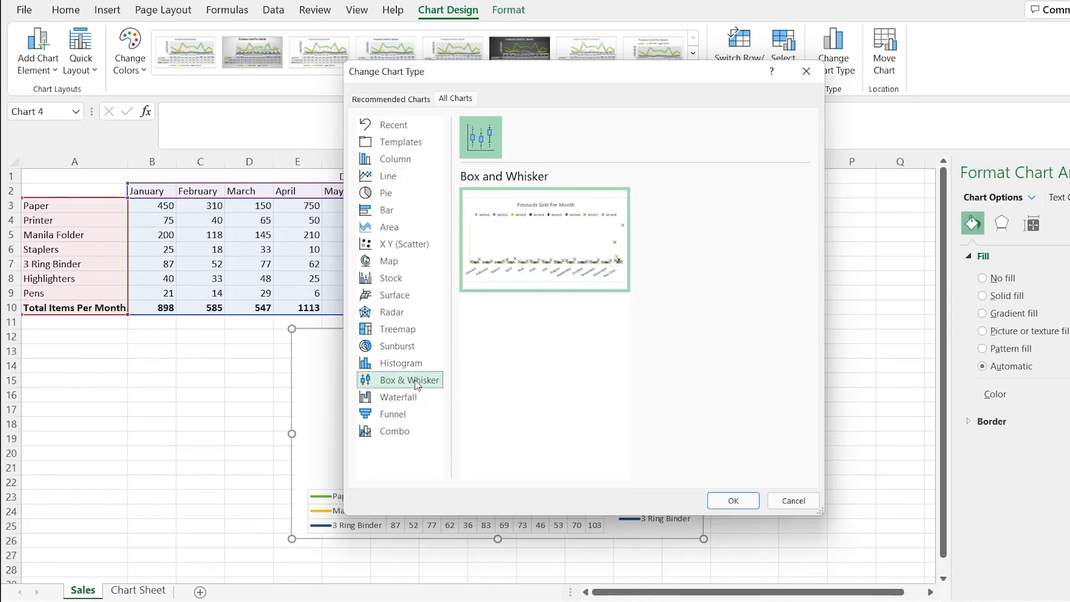
{"action": "left_click", "coordinate": [419, 402]}
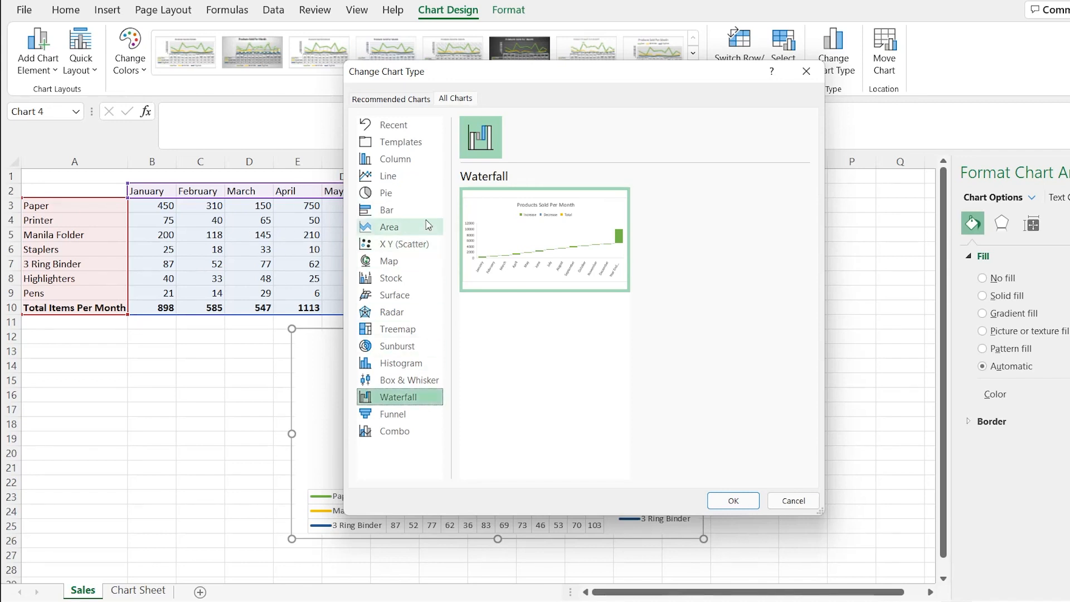
{"action": "left_click", "coordinate": [427, 161]}
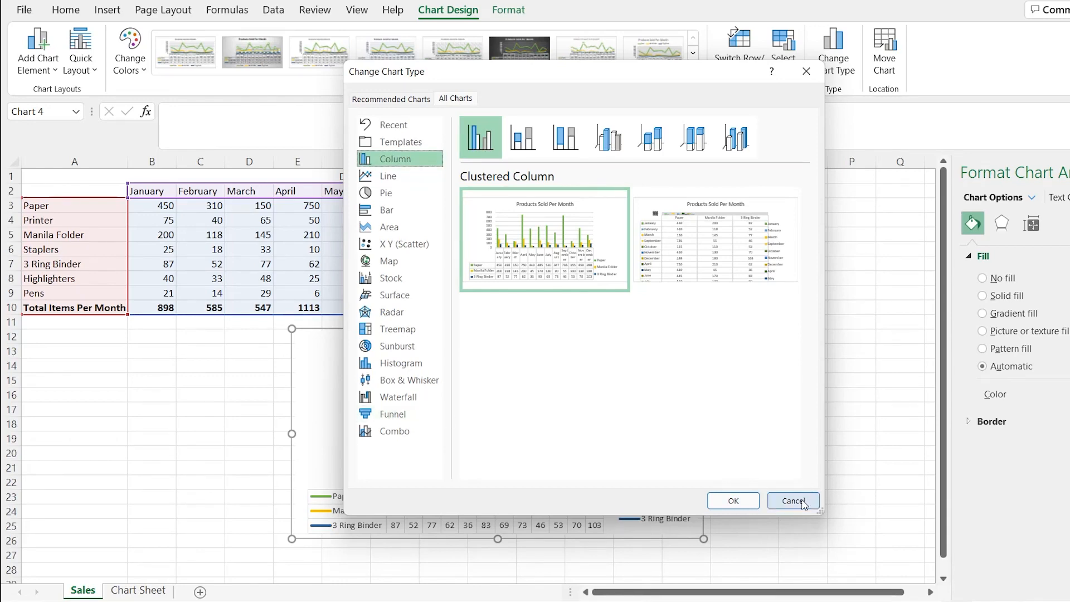
{"action": "left_click", "coordinate": [792, 500]}
{"action": "left_click", "coordinate": [138, 590]}
{"action": "key", "text": "ctrl+v"}
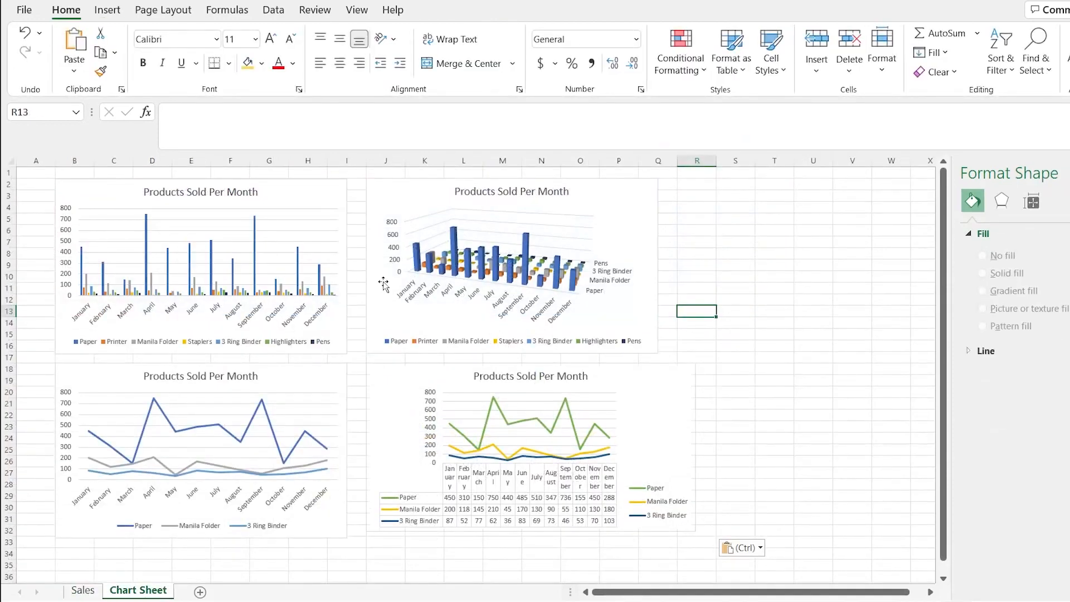